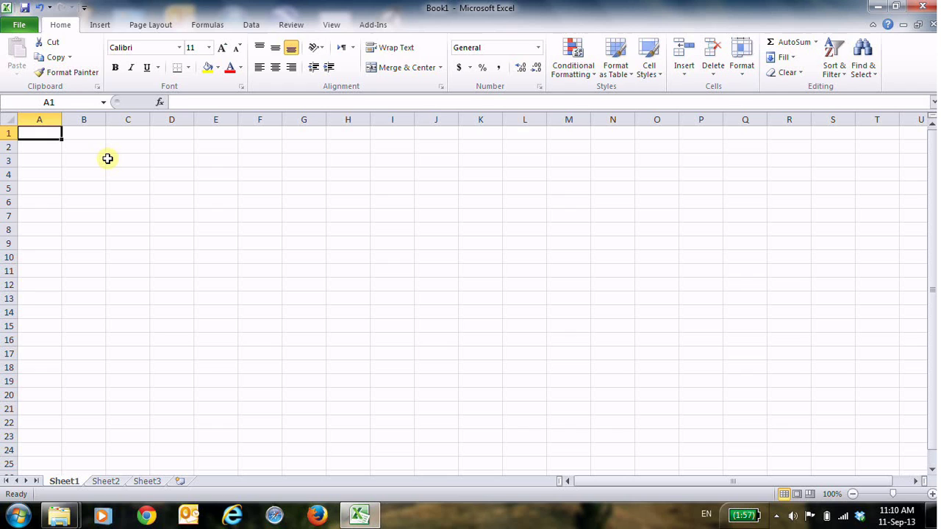
# Enter the Volt(V) header in A1 and fill A2:A11 with voltages 0 through 9
pyautogui.write('Volt')
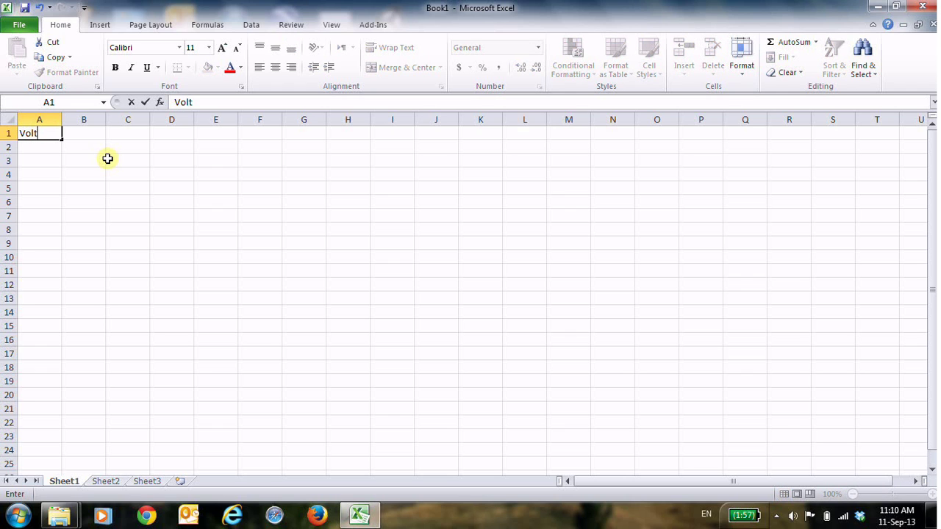
pyautogui.write('(V)')
pyautogui.press('Return')
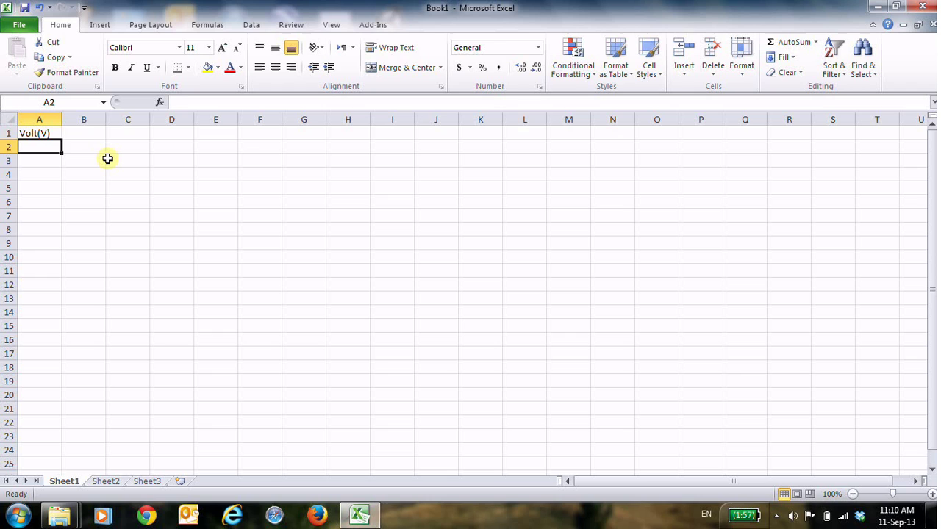
pyautogui.write('0')
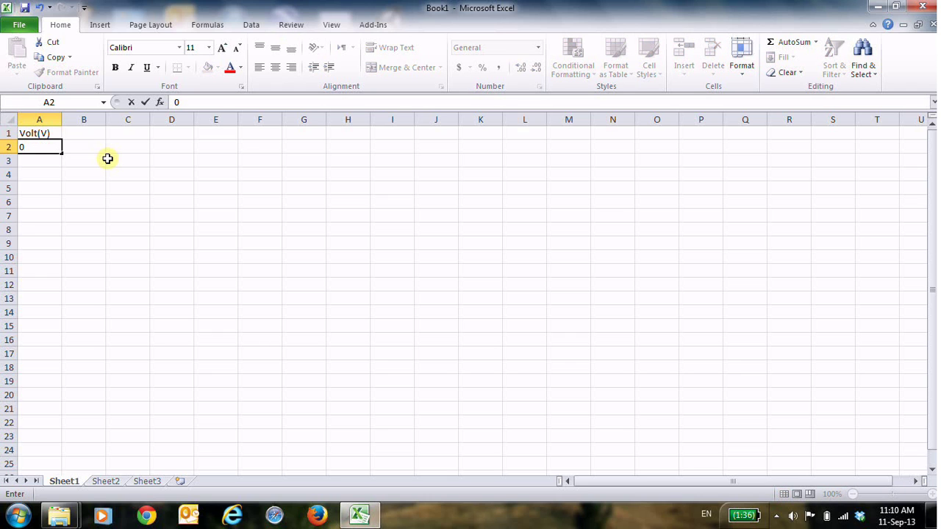
pyautogui.press('Return')
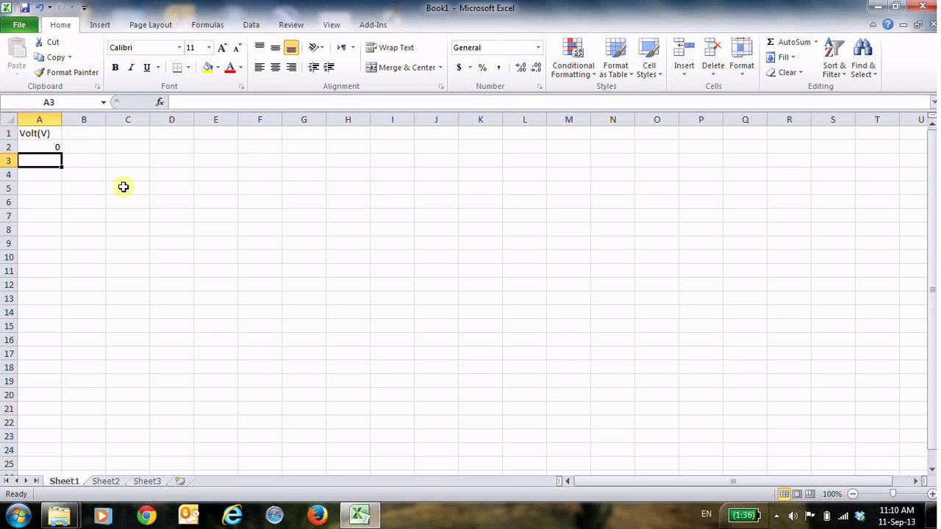
pyautogui.click(41, 146)
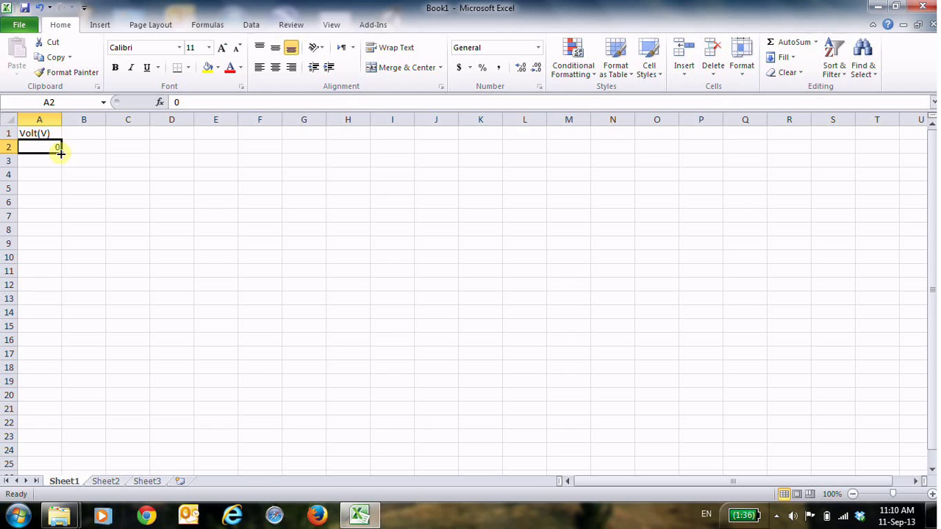
pyautogui.moveTo(60, 152); pyautogui.dragTo(61, 276)
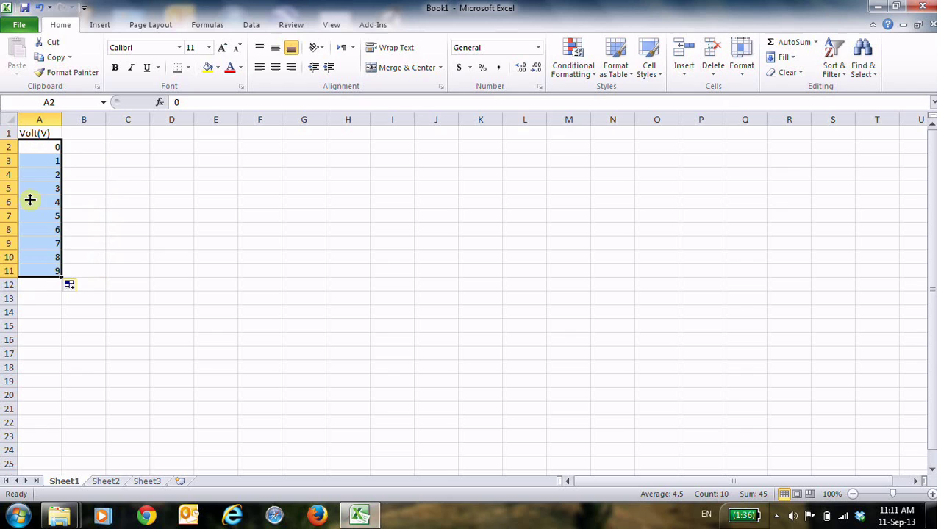
# Enter the Current(I) heading in cell B1
pyautogui.click(76, 137)
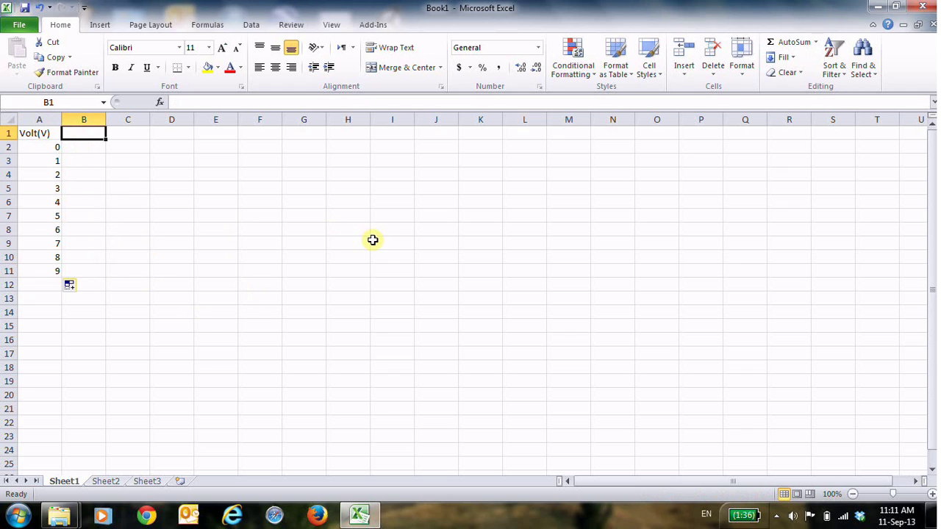
pyautogui.write('Curre')
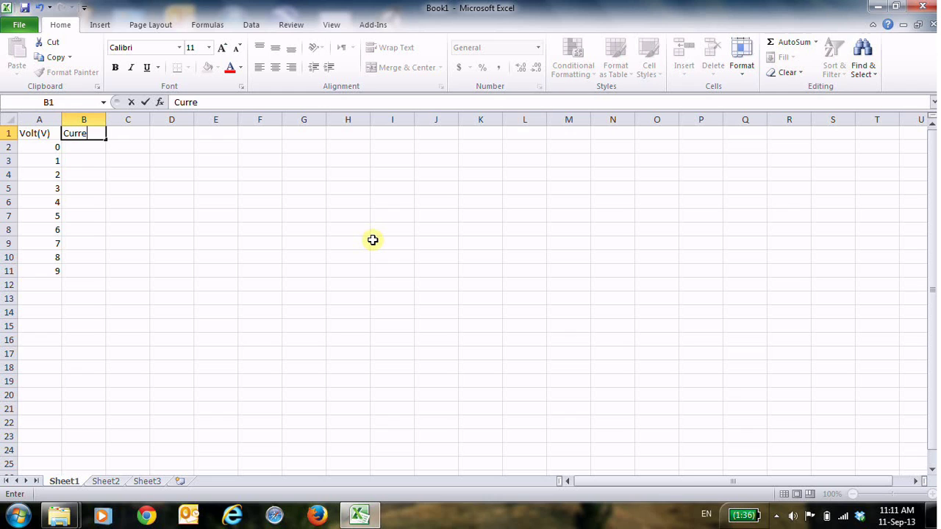
pyautogui.write('nt(I)')
pyautogui.press('Return')
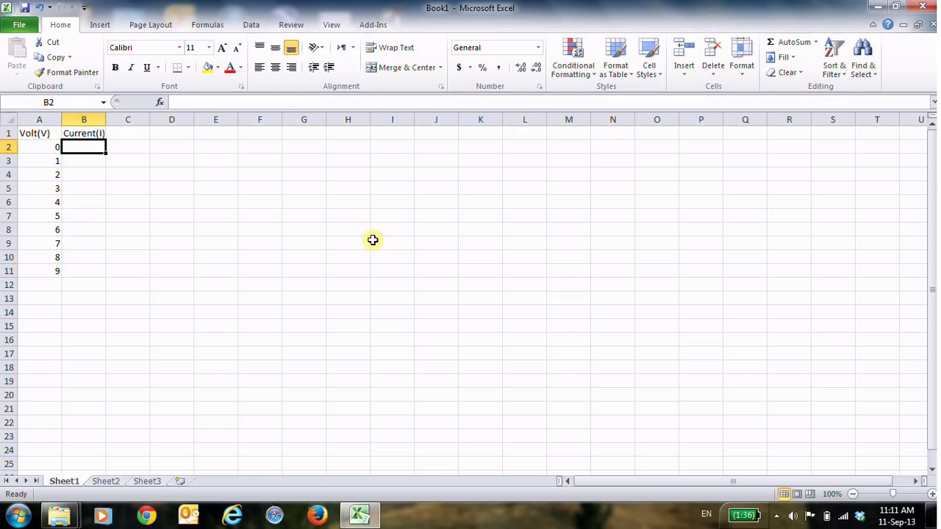
# Enter currents 0, 0.1, 0.2 up to 0.9 in B2:B11
pyautogui.write('0')
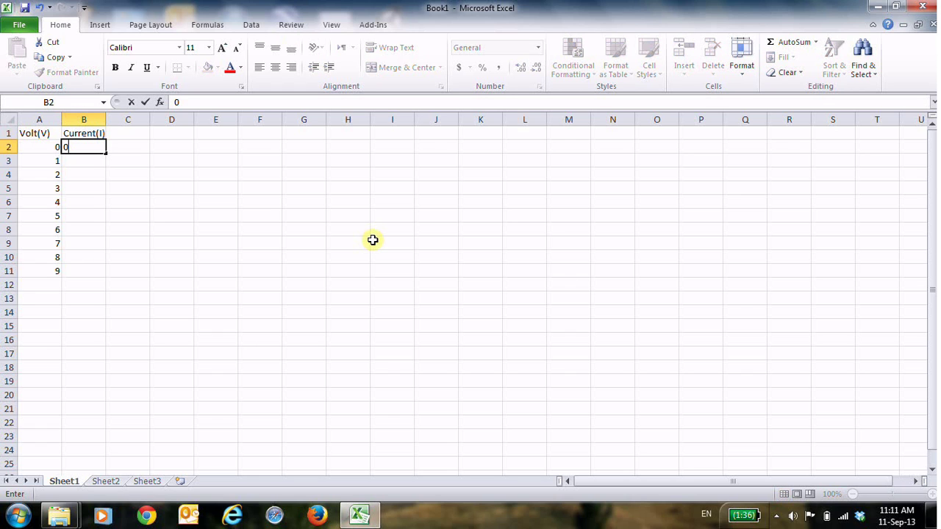
pyautogui.press('Return')
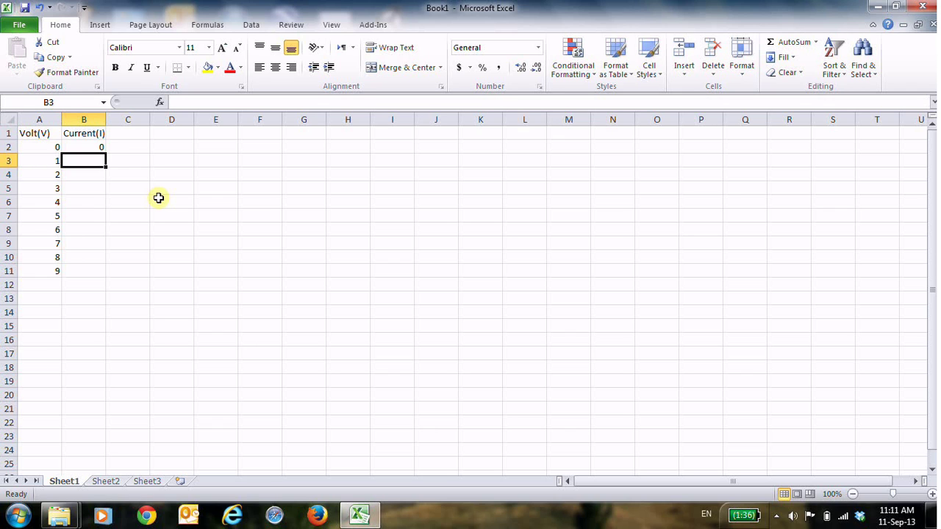
pyautogui.write('0.')
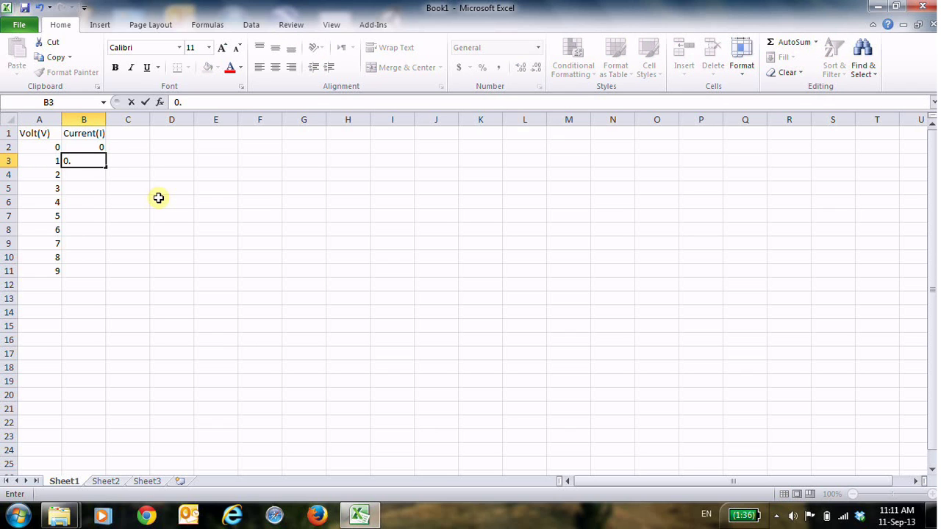
pyautogui.write('1')
pyautogui.press('Return')
pyautogui.write('0.2')
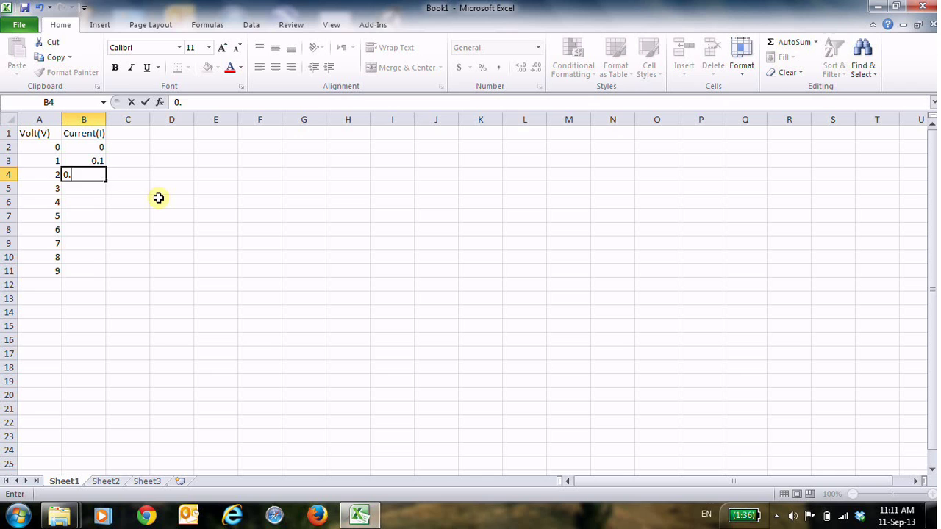
pyautogui.press('Return')
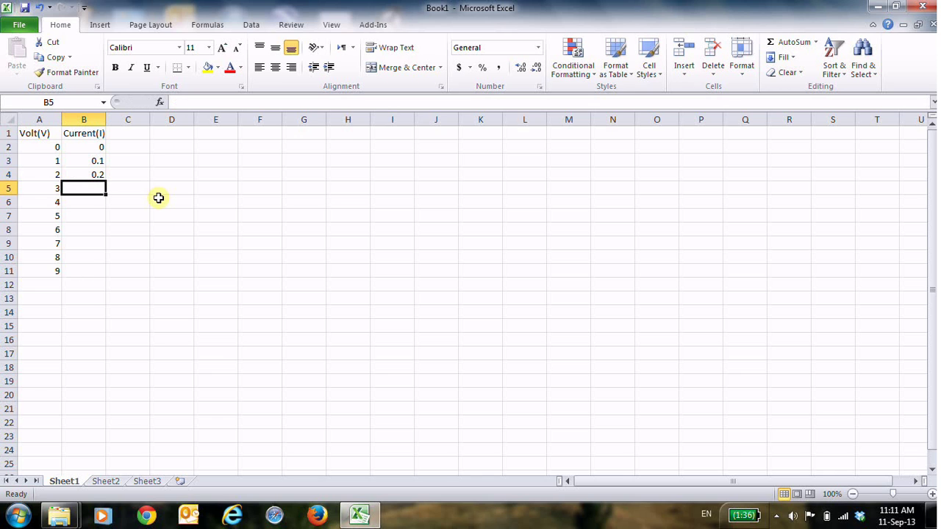
pyautogui.write('0.3')
pyautogui.press('Return')
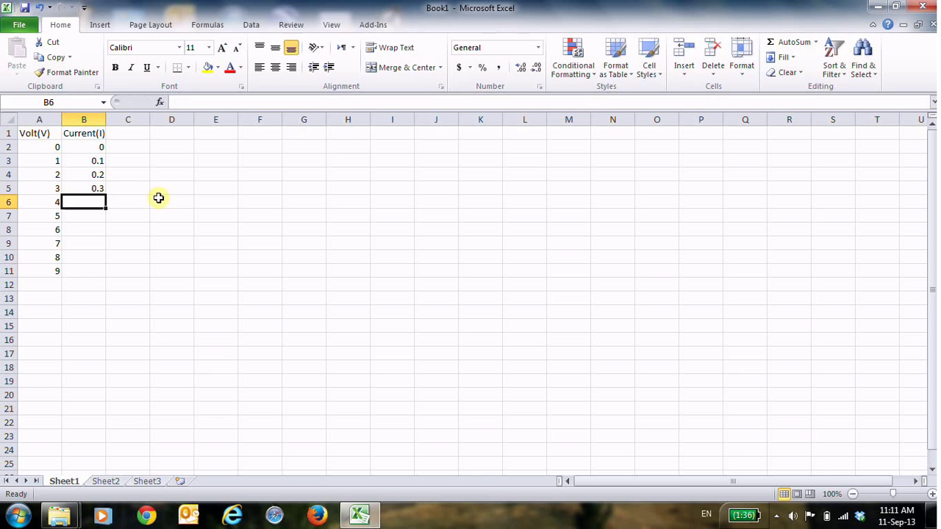
pyautogui.write('0.4')
pyautogui.press('Return')
pyautogui.write('0')
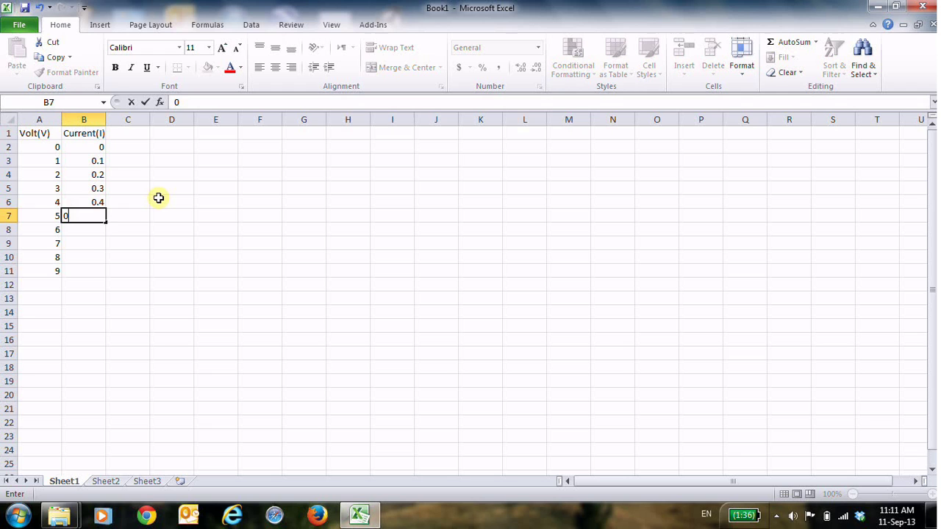
pyautogui.write('.5')
pyautogui.press('Return')
pyautogui.write('0.6')
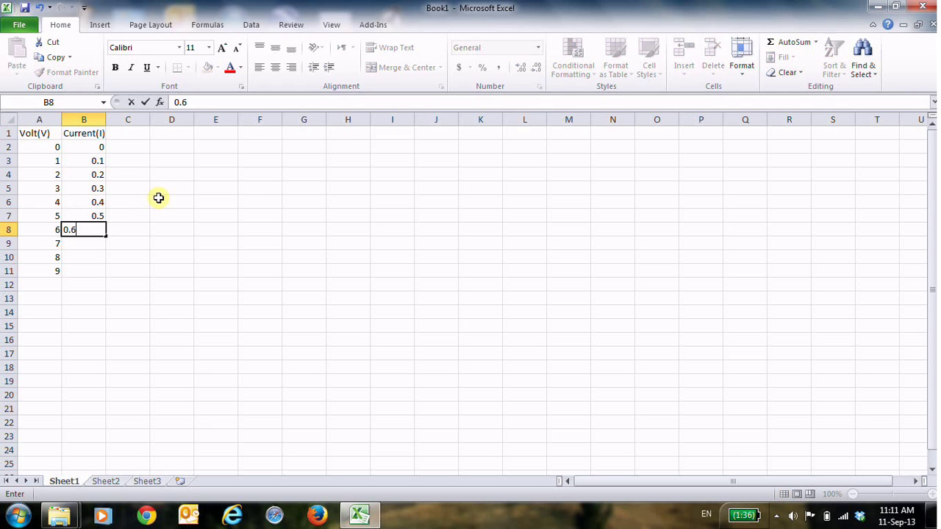
pyautogui.press('Return')
pyautogui.write('0.7')
pyautogui.press('Return')
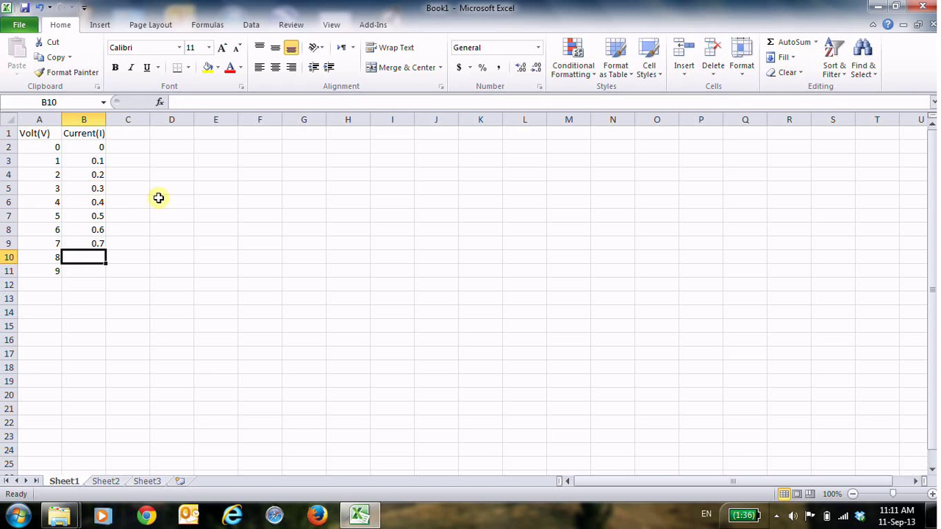
pyautogui.write('0.8')
pyautogui.press('Return')
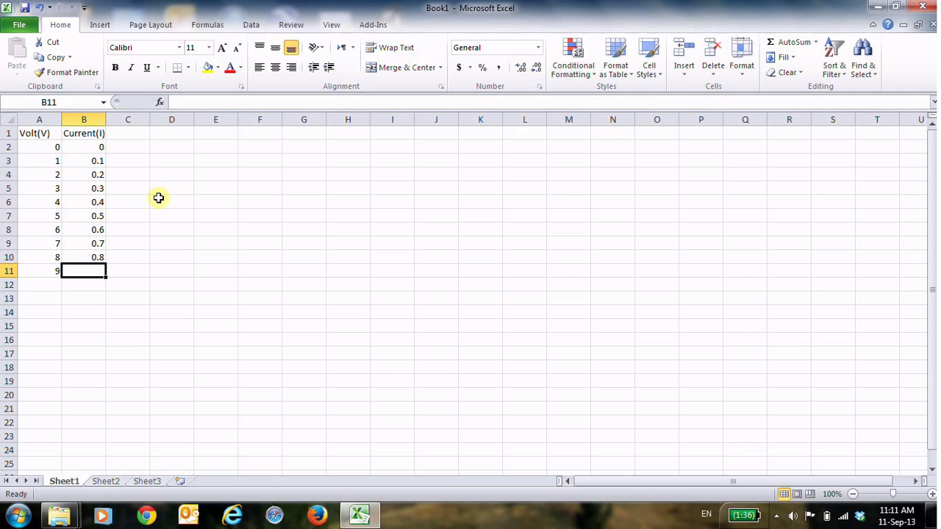
pyautogui.write('0.9')
pyautogui.press('Return')
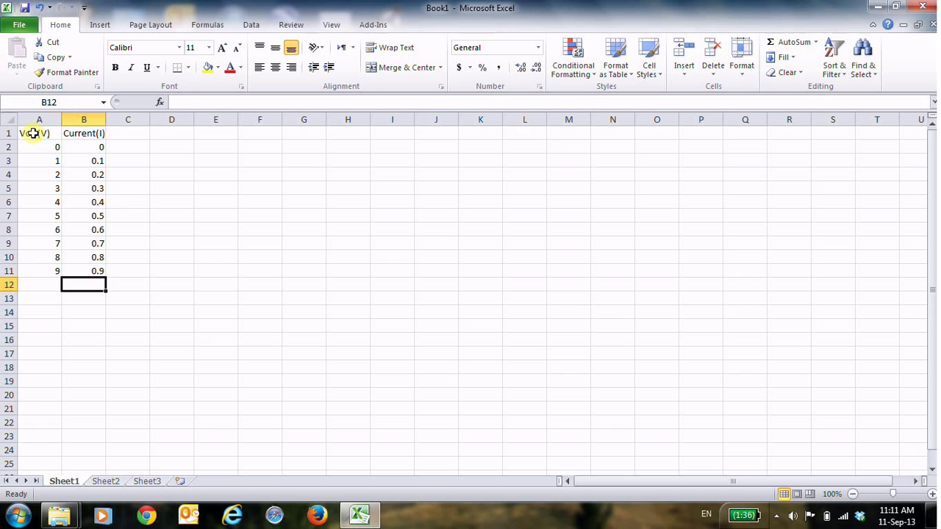
# Center-align the headers and values of the A1:B11 table
pyautogui.moveTo(33, 133); pyautogui.dragTo(93, 271)
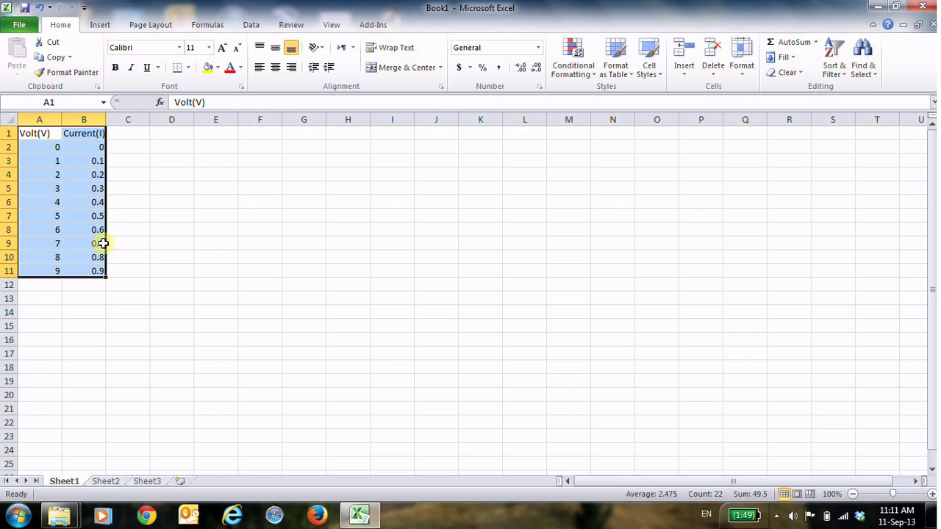
pyautogui.click(276, 67)
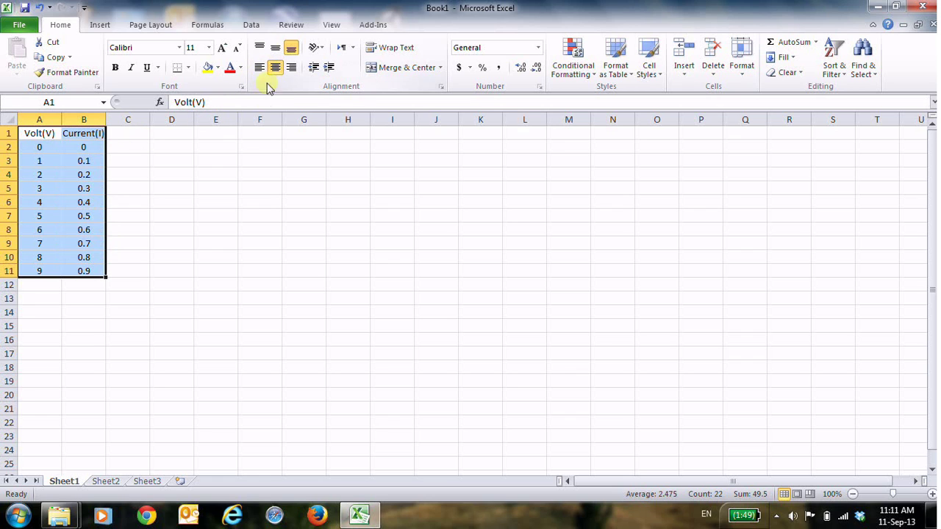
# Apply outline and inside borders to every cell of A1:B11 via Format Cells
pyautogui.rightClick(58, 162)
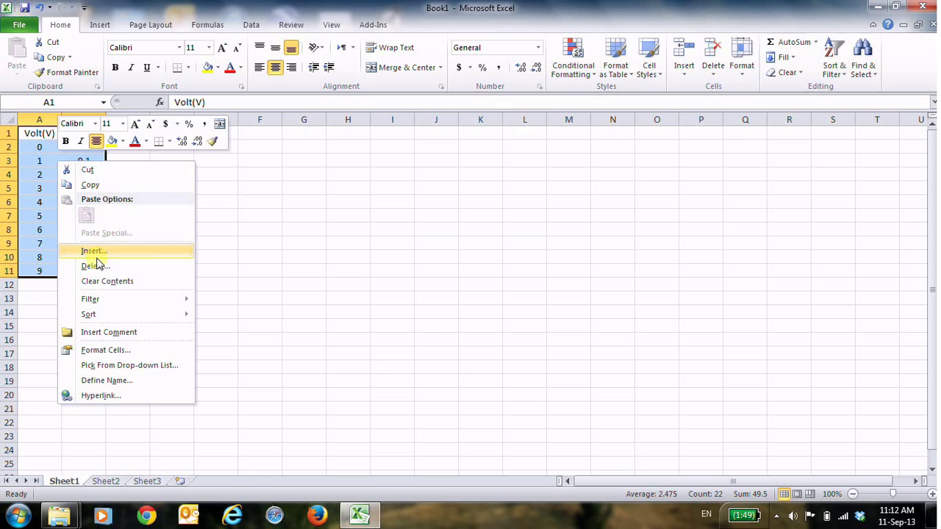
pyautogui.click(98, 353)
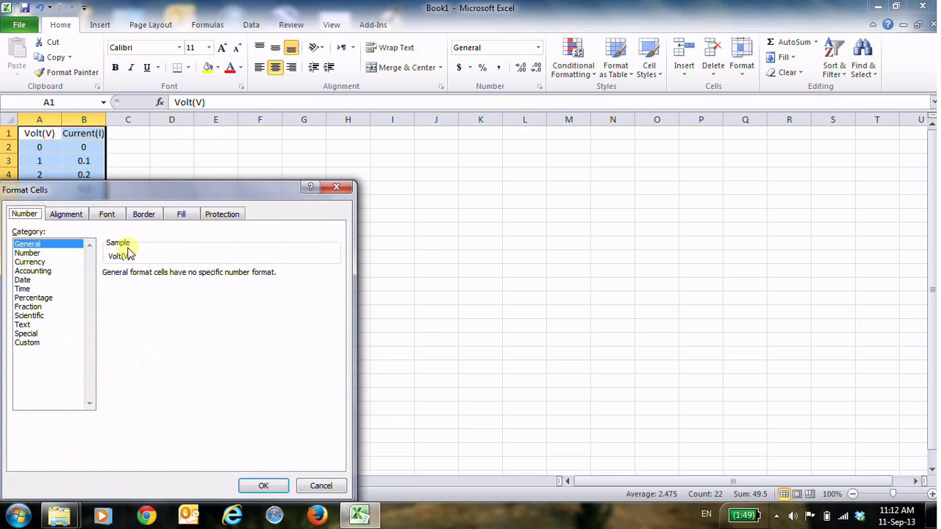
pyautogui.click(142, 215)
pyautogui.click(193, 305)
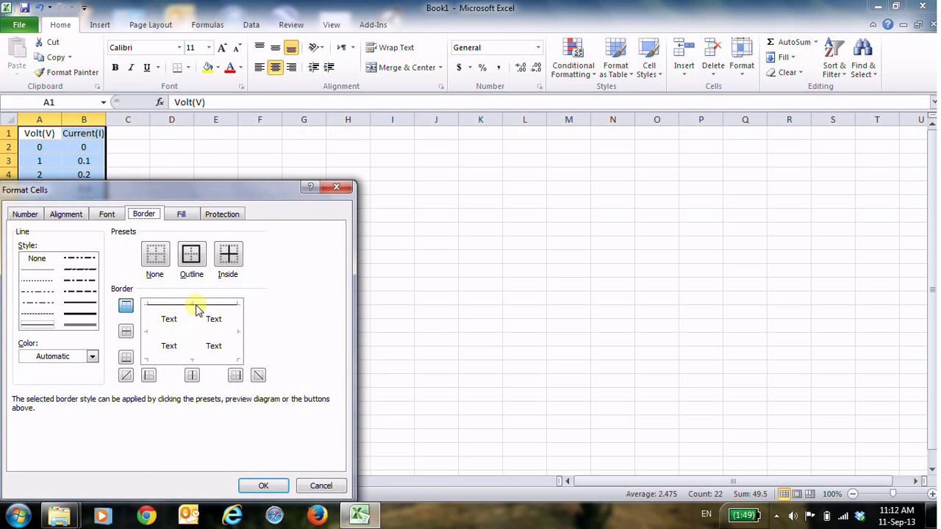
pyautogui.click(237, 331)
pyautogui.click(211, 360)
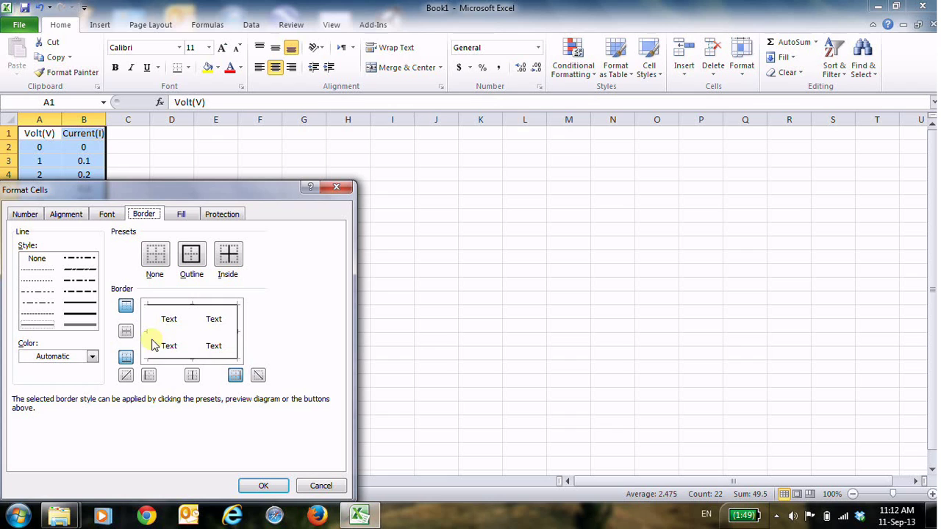
pyautogui.click(147, 340)
pyautogui.click(192, 332)
pyautogui.click(210, 332)
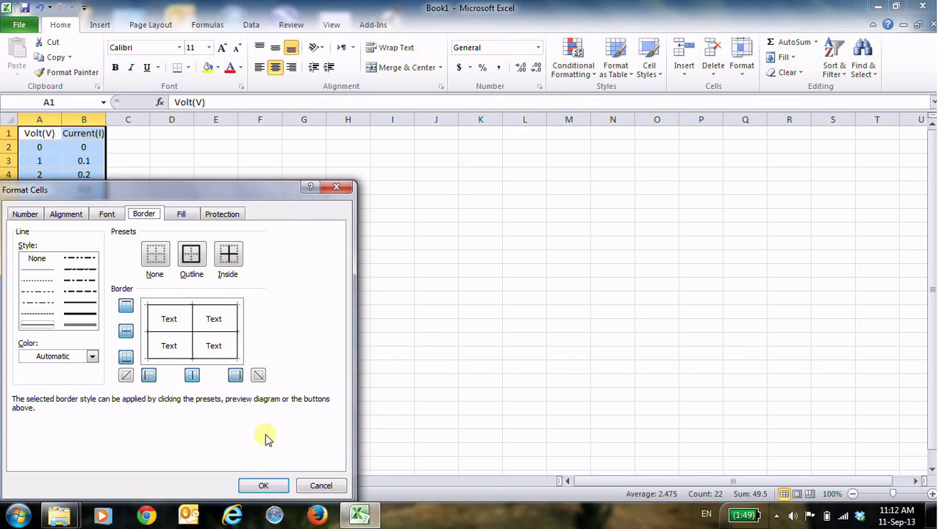
pyautogui.click(265, 486)
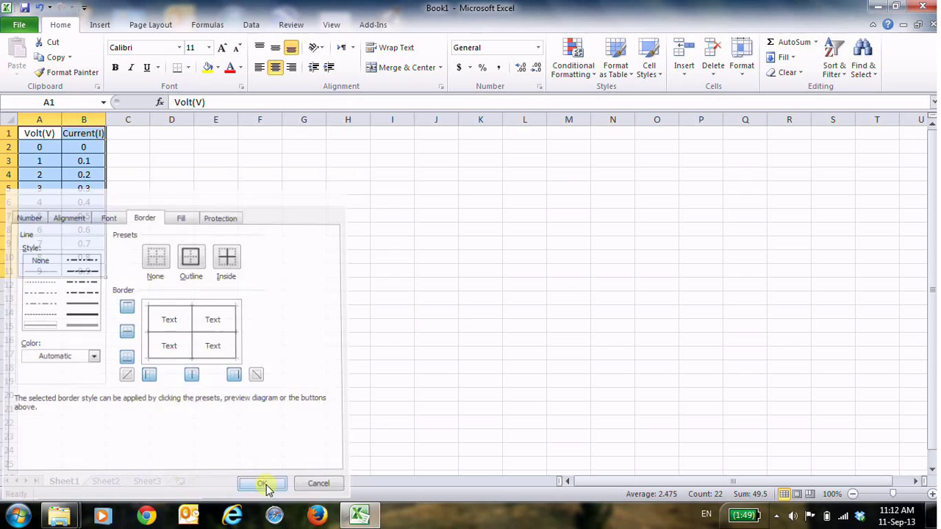
pyautogui.click(182, 188)
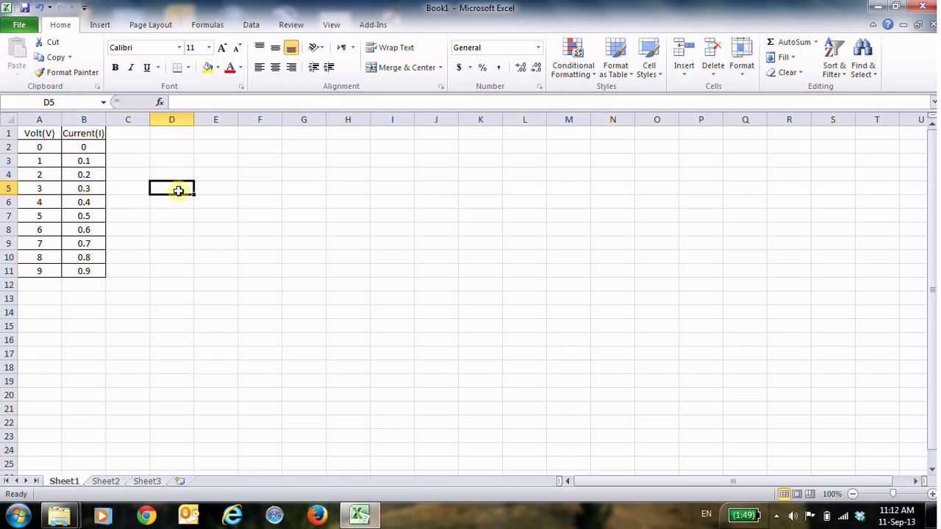
# Insert a Scatter with Smooth Lines chart from the voltage–current table
pyautogui.moveTo(30, 133); pyautogui.dragTo(100, 269)
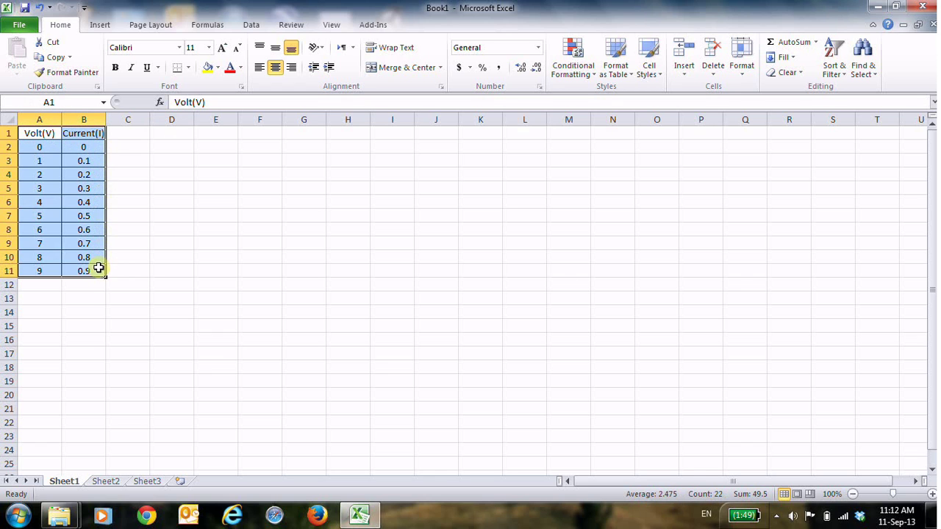
pyautogui.click(101, 25)
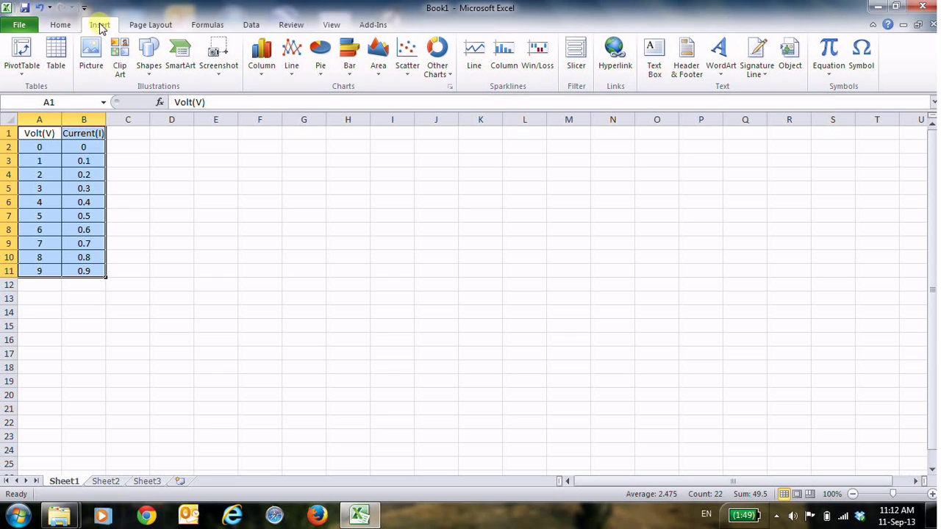
pyautogui.click(411, 63)
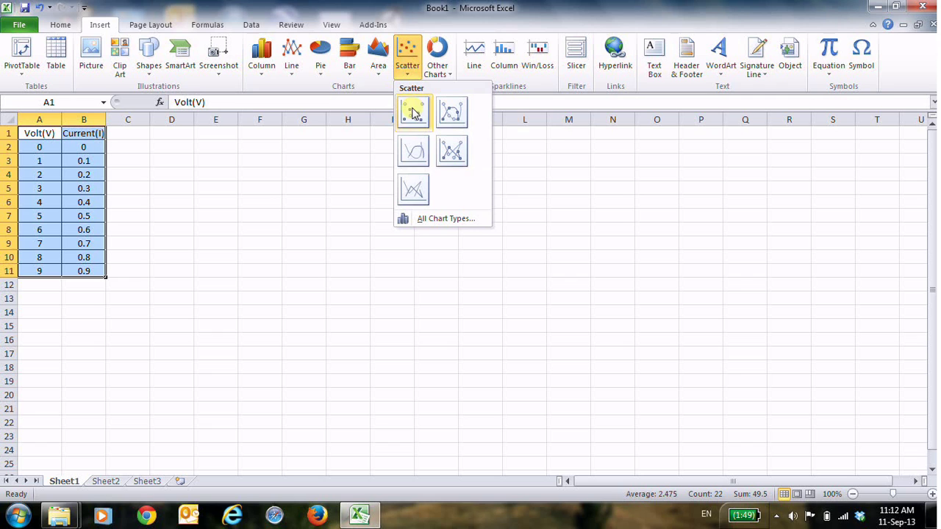
pyautogui.click(414, 151)
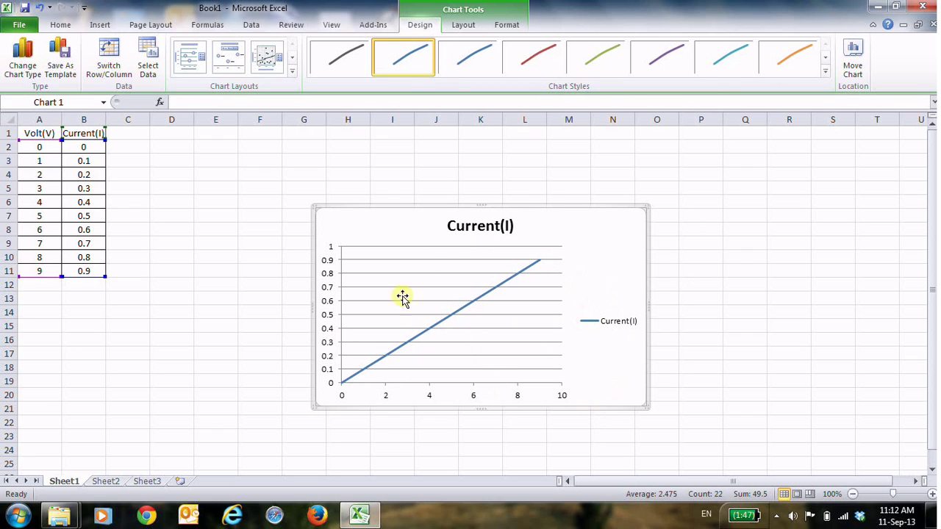
# Delete the chart's legend
pyautogui.click(607, 325)
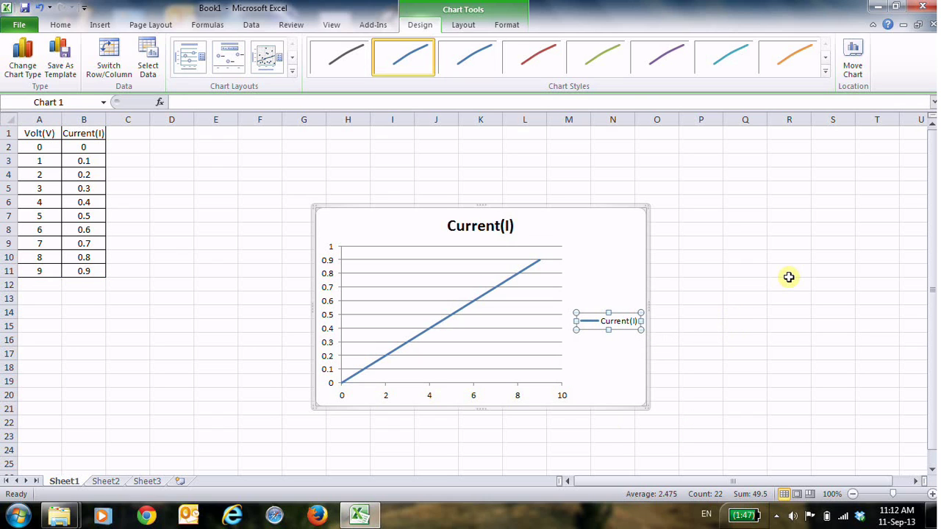
pyautogui.press('Delete')
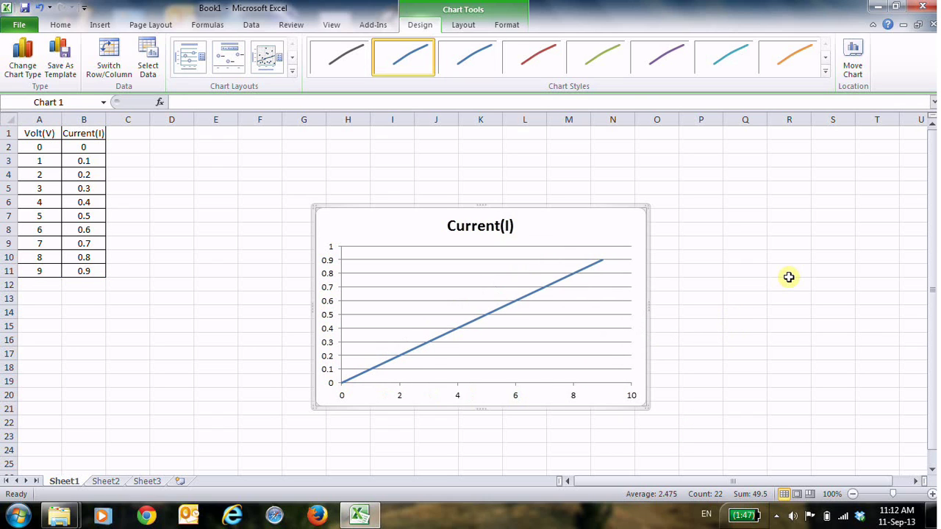
# Add a horizontal axis title below the axis reading Volt(V)
pyautogui.click(459, 26)
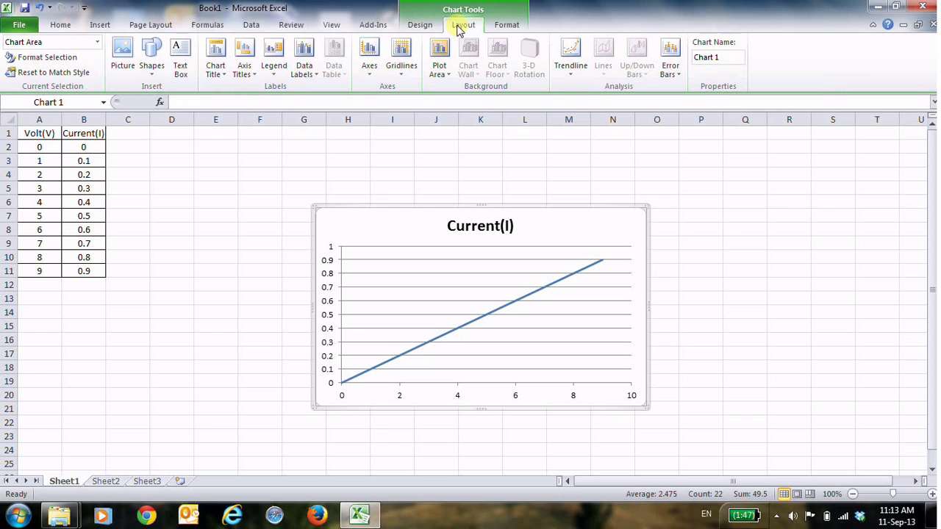
pyautogui.click(248, 74)
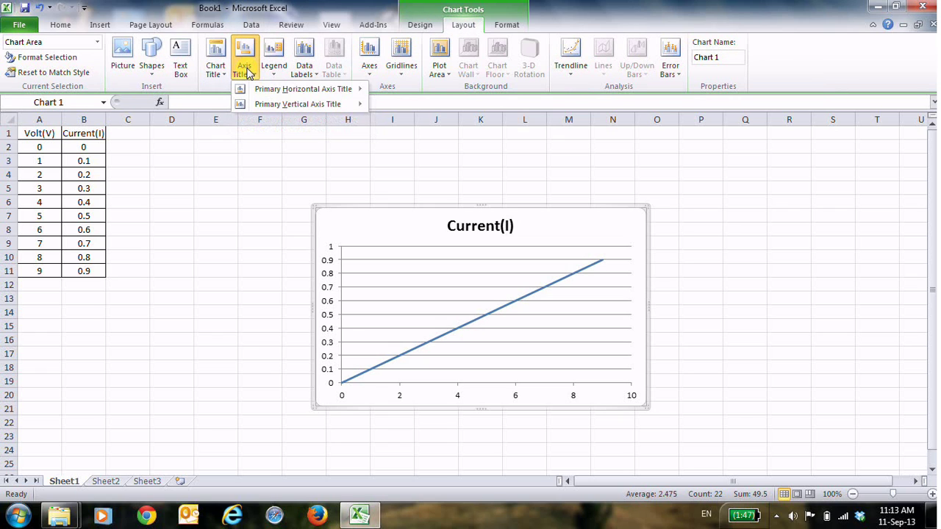
pyautogui.moveTo(259, 91)
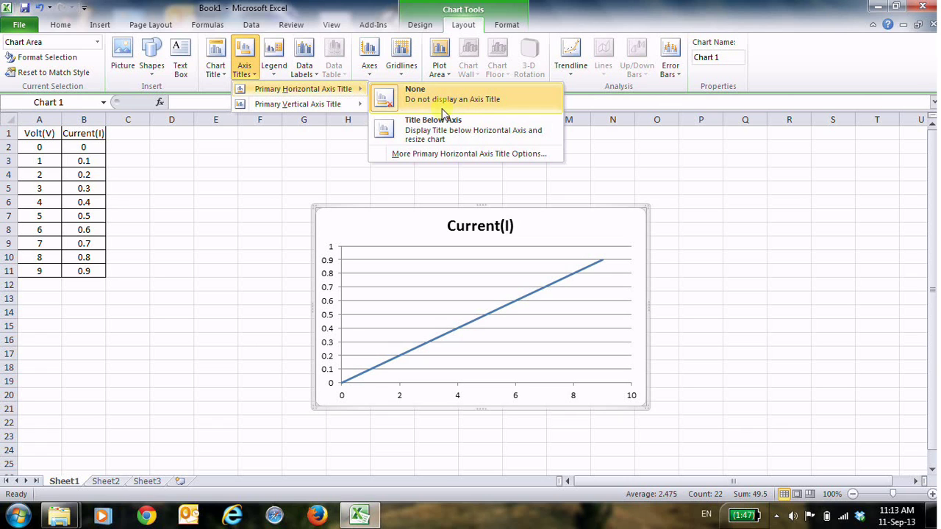
pyautogui.click(408, 130)
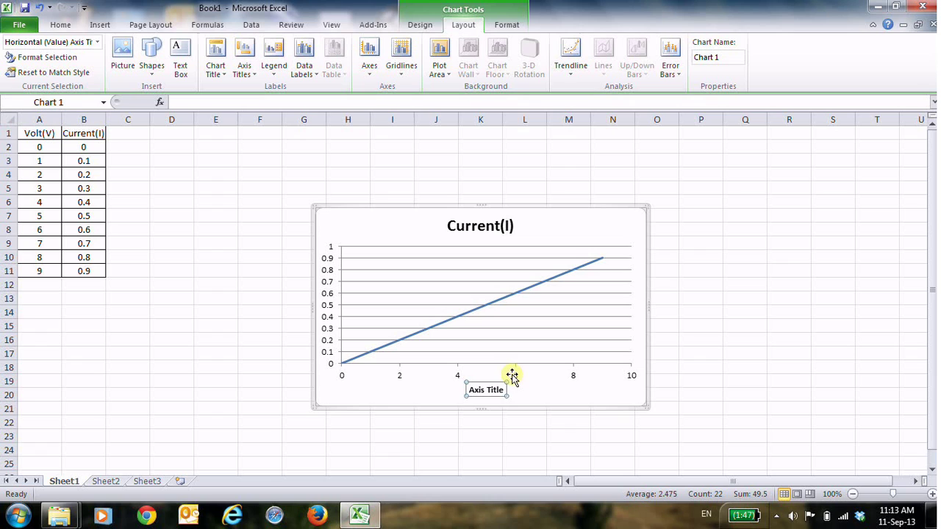
pyautogui.click(489, 391)
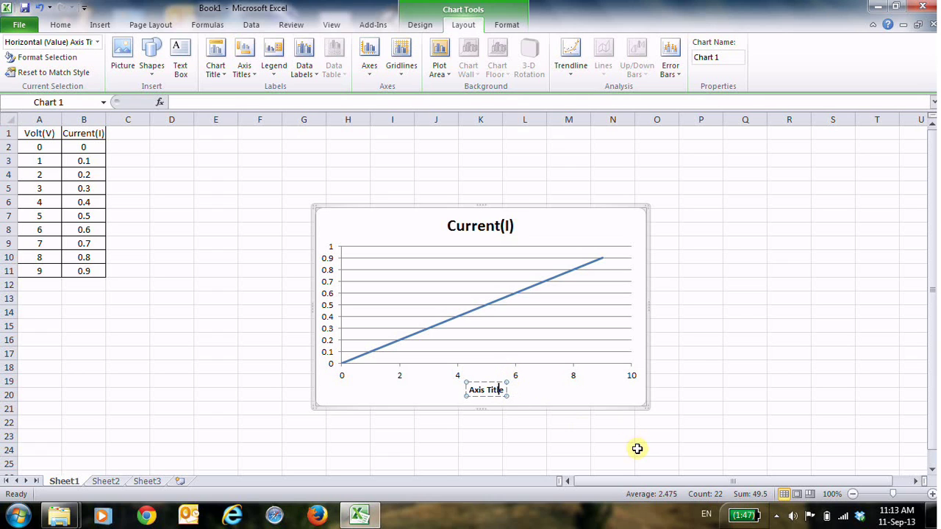
pyautogui.press('BackSpace')
pyautogui.press('BackSpace')
pyautogui.press('BackSpace')
pyautogui.press('BackSpace')
pyautogui.press('BackSpace')
pyautogui.press('BackSpace')
pyautogui.press('BackSpace')
pyautogui.press('BackSpace')
pyautogui.press('BackSpace')
pyautogui.press('BackSpace')
pyautogui.write('Volt(V')
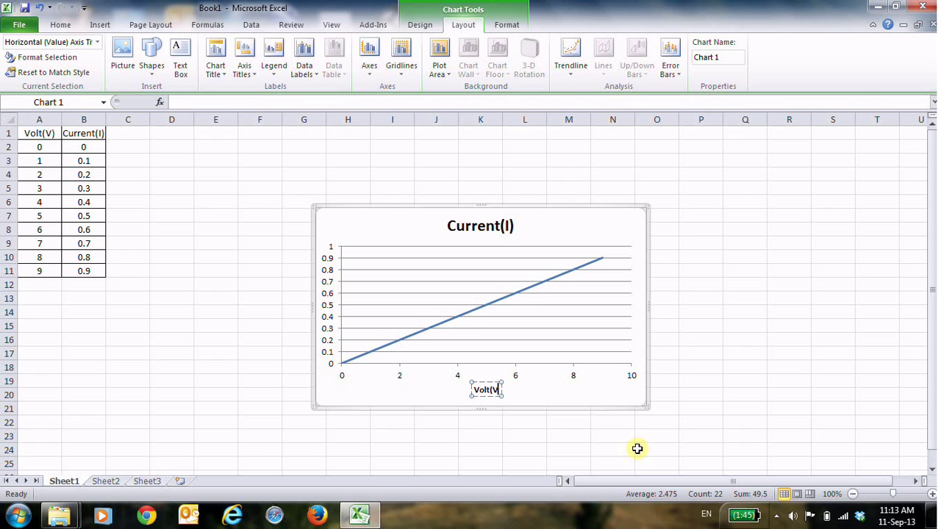
pyautogui.write(')')
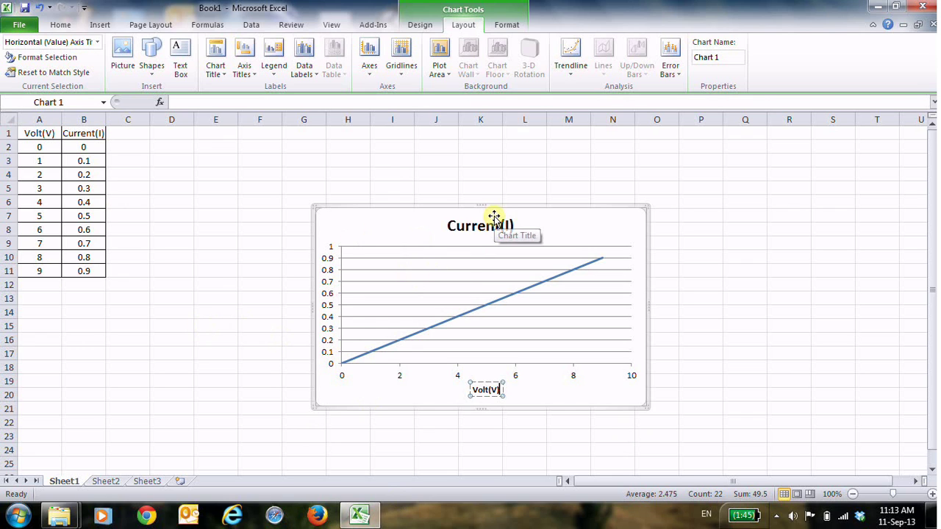
# Add a horizontally written vertical axis title reading Current(I)
pyautogui.click(243, 68)
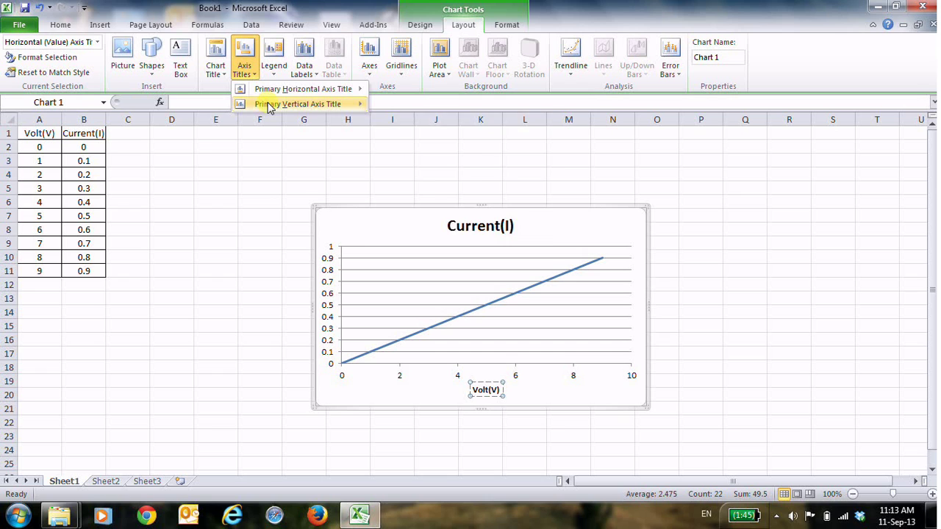
pyautogui.moveTo(272, 108)
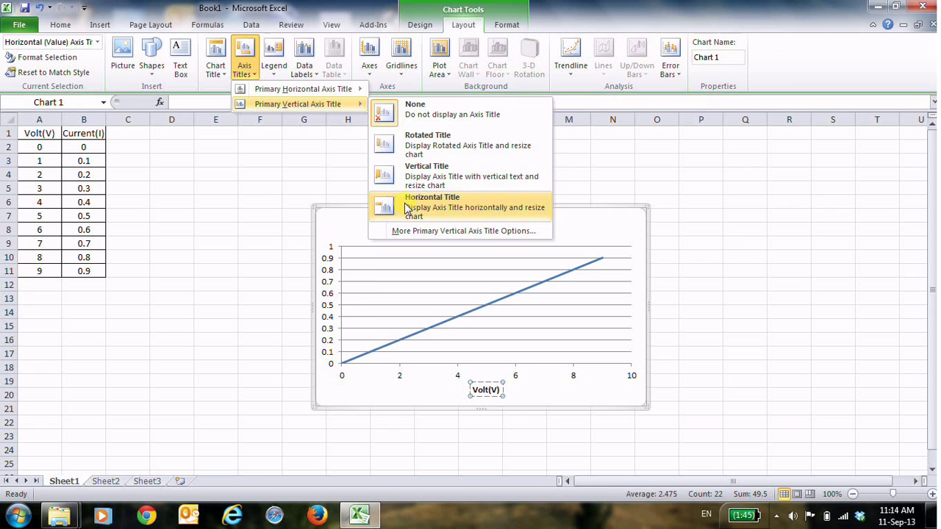
pyautogui.click(437, 207)
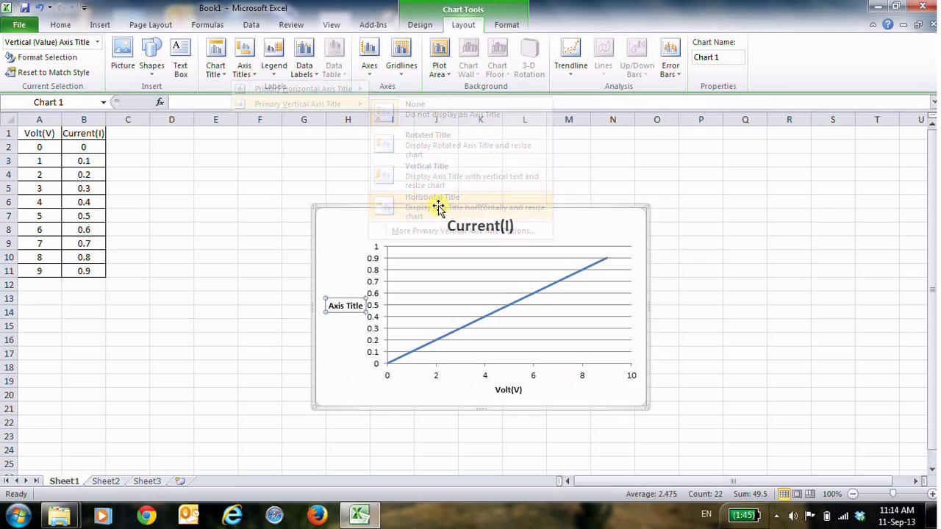
pyautogui.click(360, 306)
pyautogui.press('BackSpace')
pyautogui.press('BackSpace')
pyautogui.press('BackSpace')
pyautogui.press('BackSpace')
pyautogui.press('BackSpace')
pyautogui.press('BackSpace')
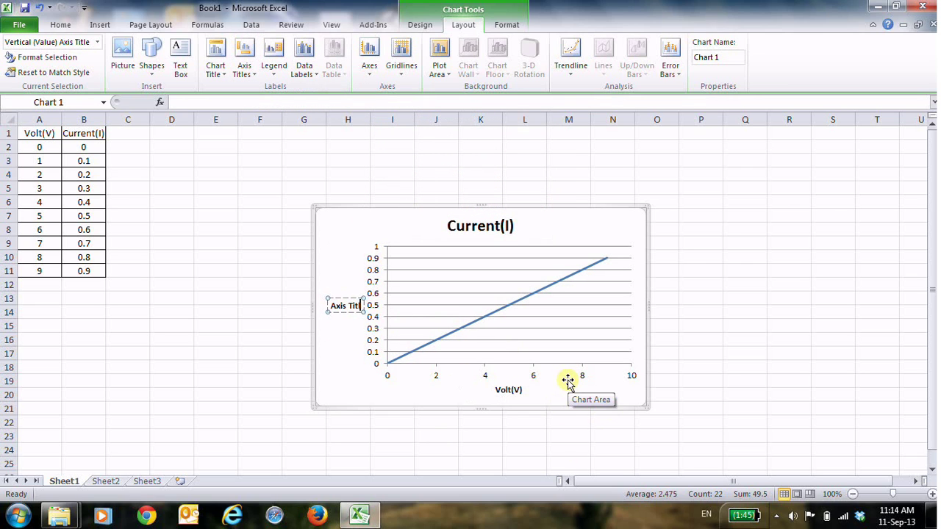
pyautogui.press('BackSpace')
pyautogui.press('BackSpace')
pyautogui.press('BackSpace')
pyautogui.press('BackSpace')
pyautogui.write('Current(I')
# Change the chart title to 'Current(I) Vs. Volt(V)'
pyautogui.click(494, 230)
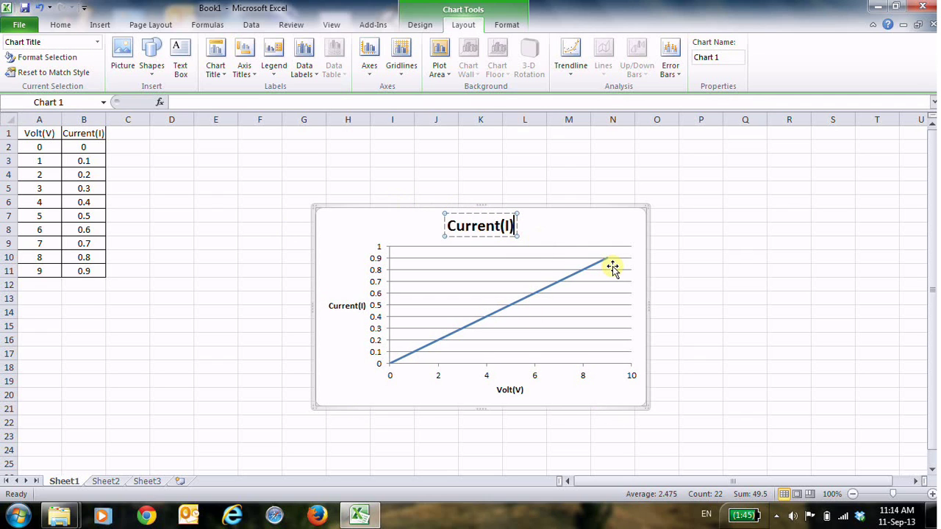
pyautogui.press('BackSpace')
pyautogui.press('BackSpace')
pyautogui.press('BackSpace')
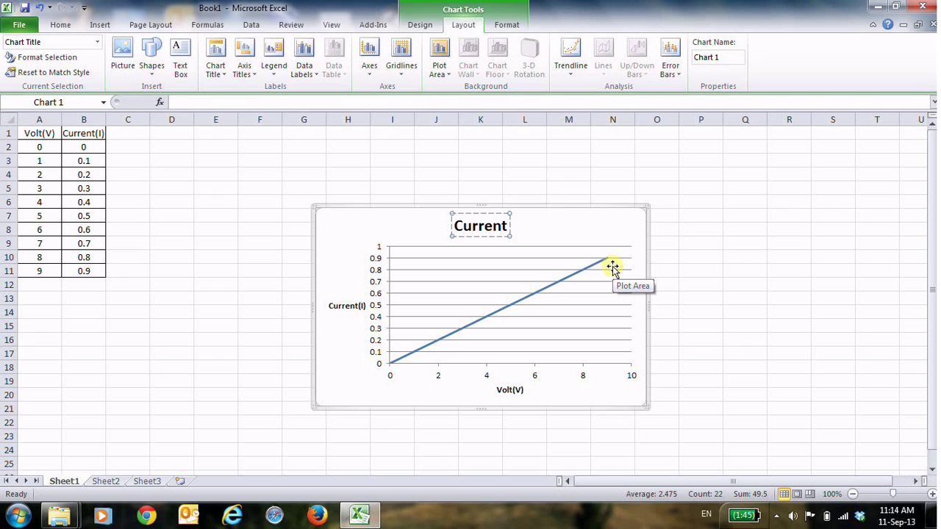
pyautogui.write('(I)')
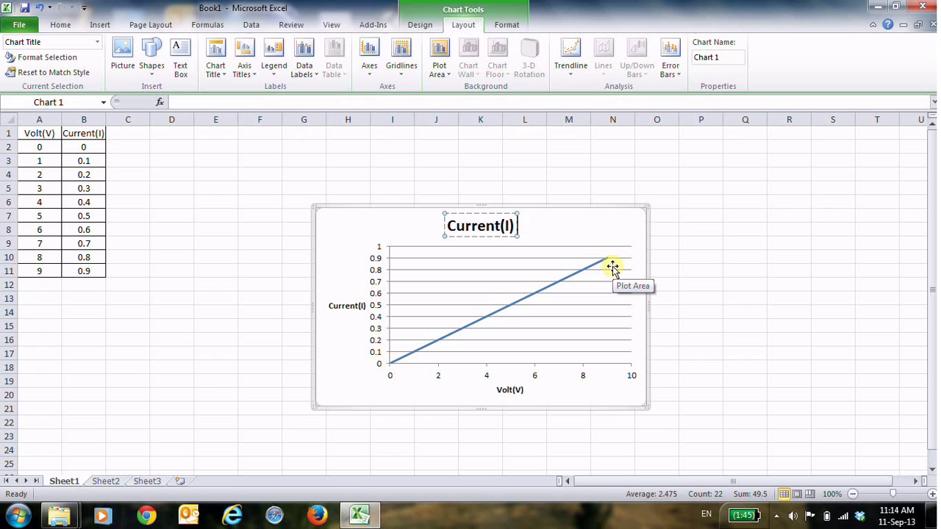
pyautogui.write(' Vs.')
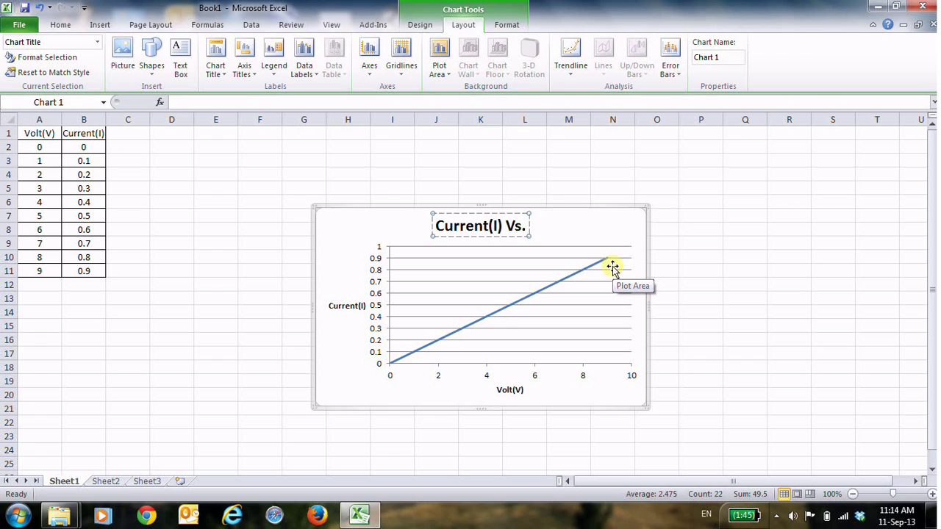
pyautogui.write(' Volt(')
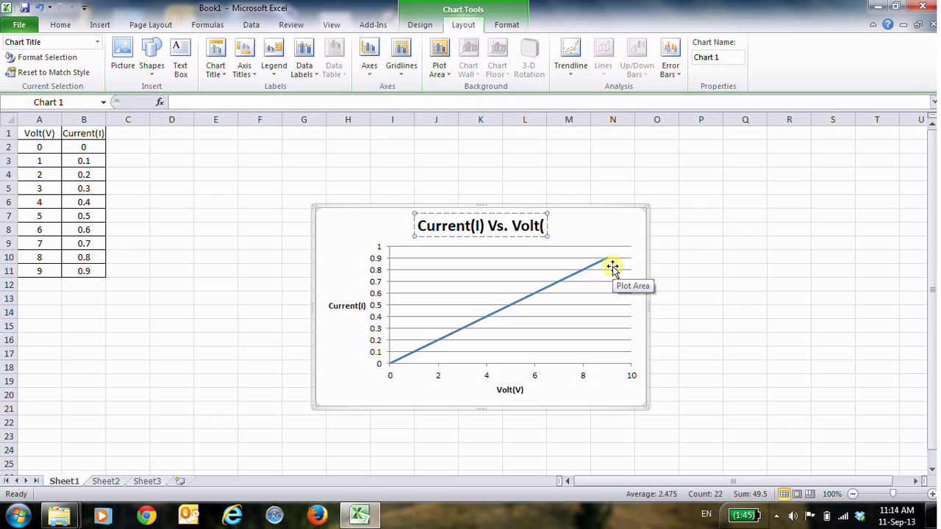
pyautogui.write('V)')
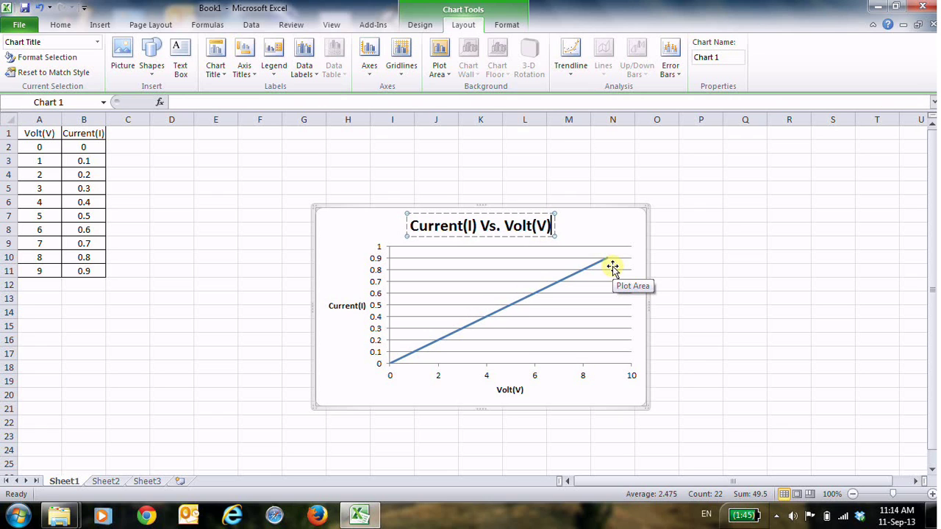
pyautogui.click(610, 234)
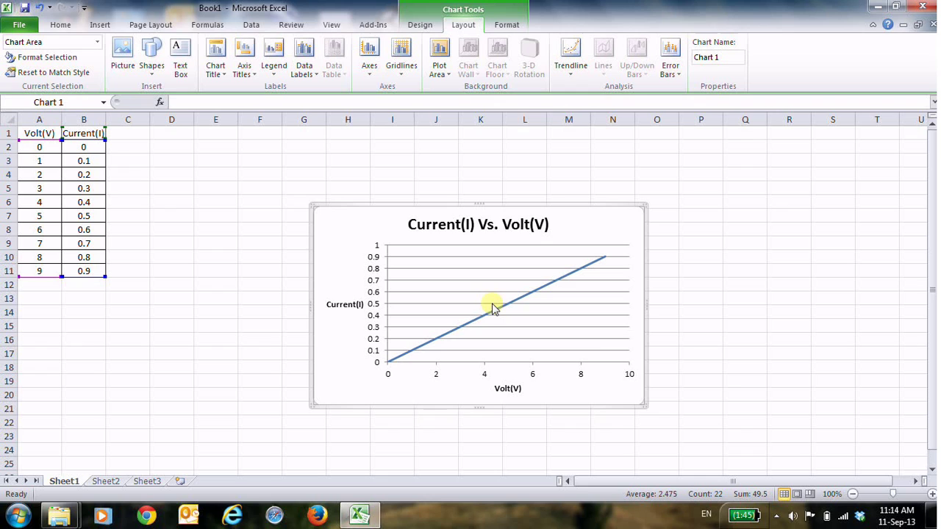
# Add a linear trendline through zero showing y = 0.1x and R² = 1
pyautogui.moveTo(493, 310)
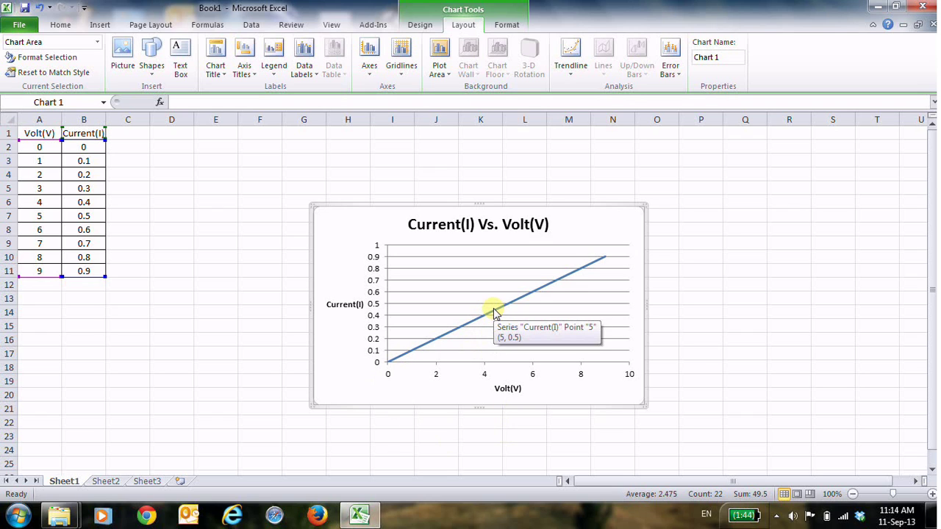
pyautogui.click(495, 312)
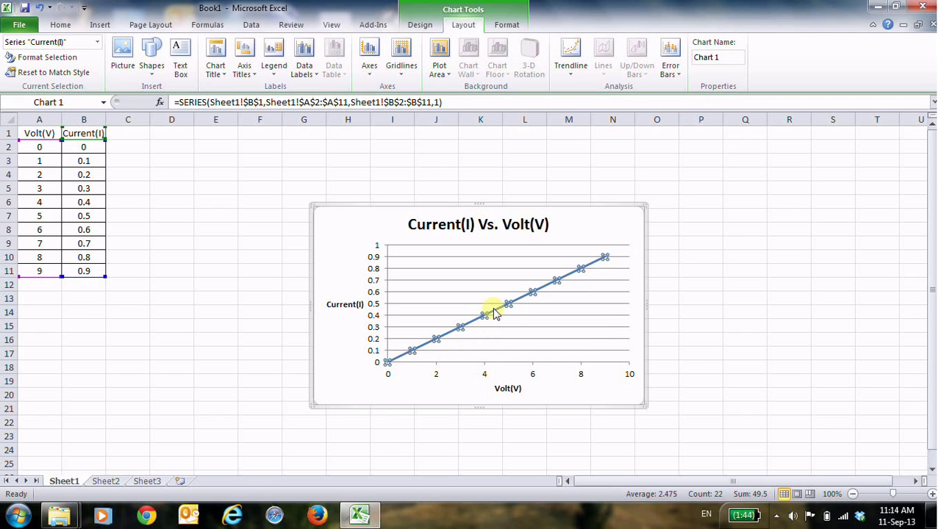
pyautogui.rightClick(495, 312)
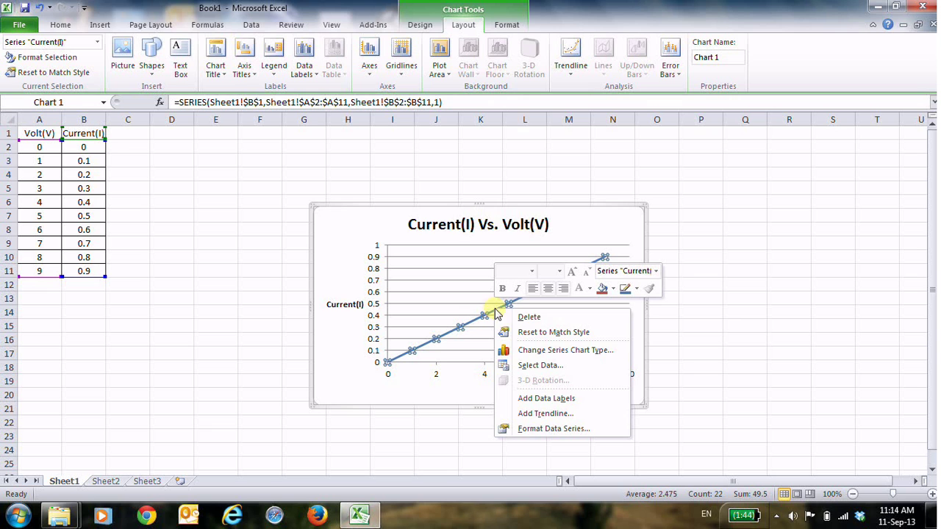
pyautogui.click(533, 414)
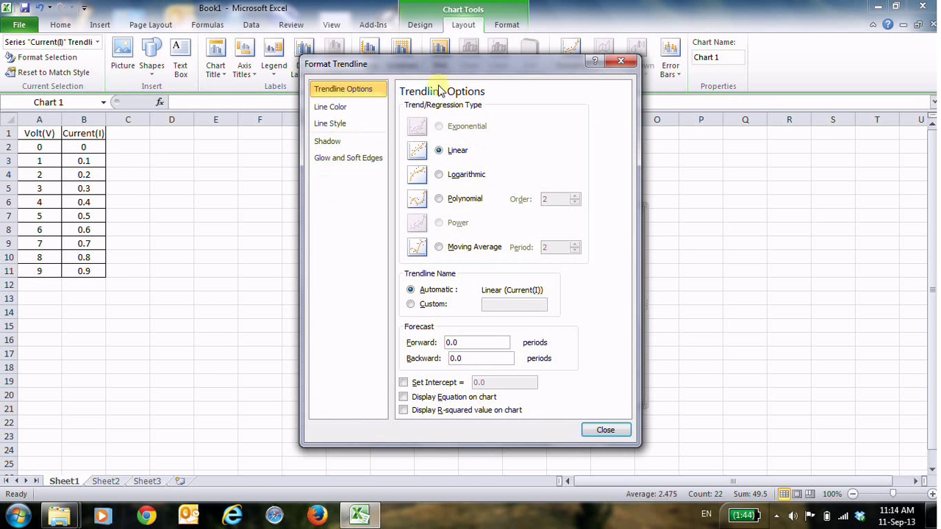
pyautogui.moveTo(429, 69); pyautogui.dragTo(768, 73)
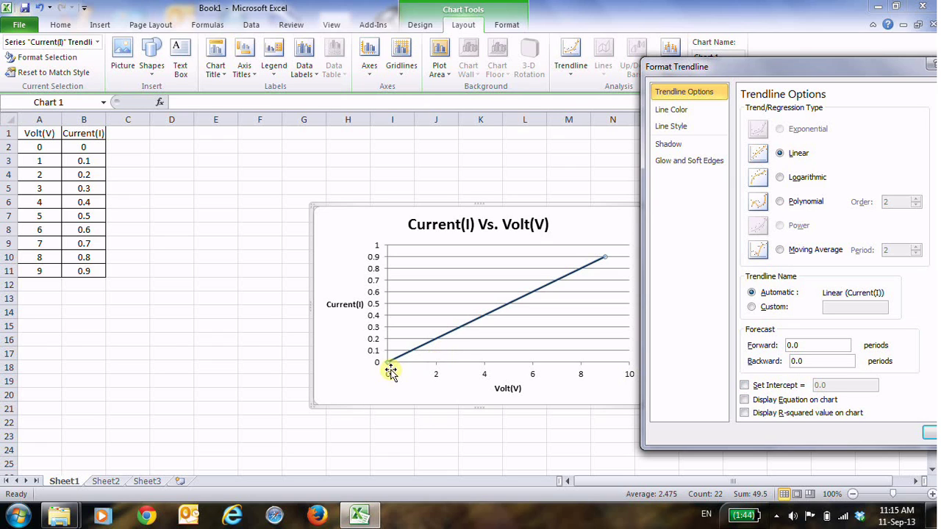
pyautogui.click(744, 386)
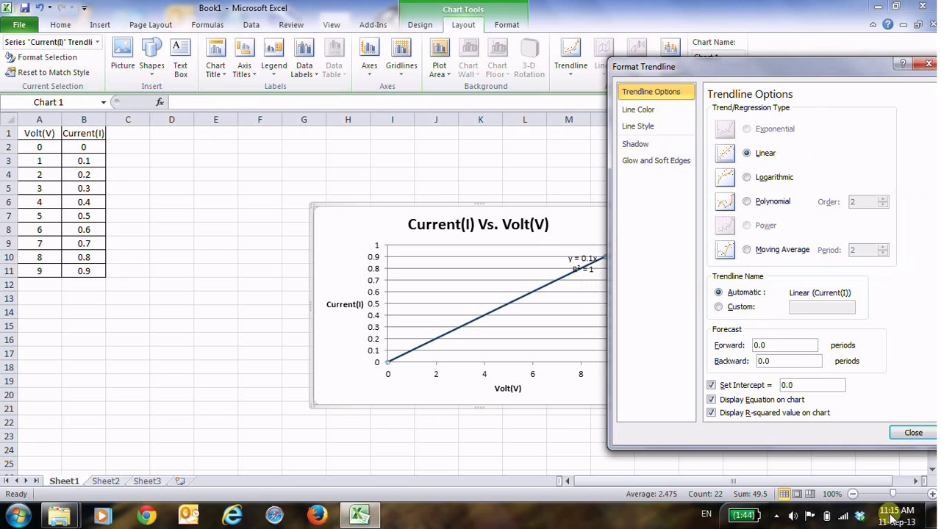
# Close the trendline settings and drag the y = 0.1x equation label to the chart's top-right corner
pyautogui.click(911, 435)
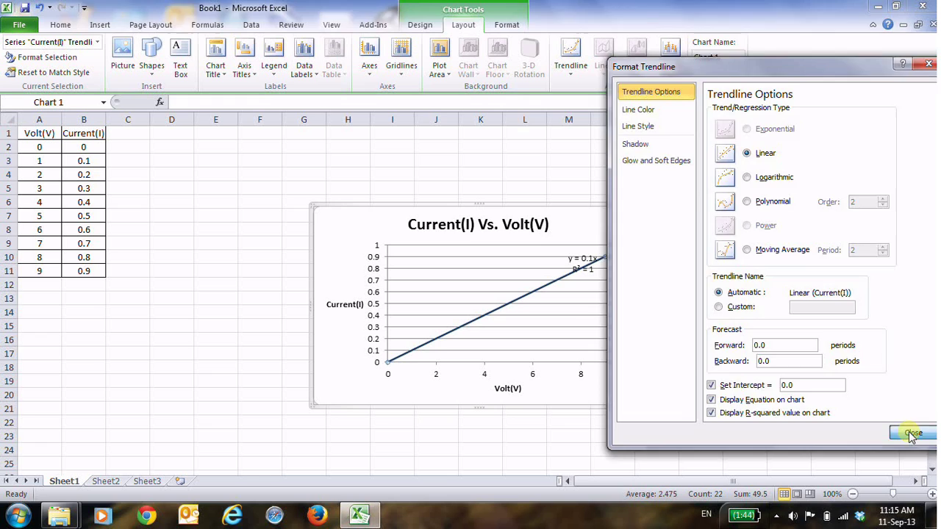
pyautogui.click(578, 269)
pyautogui.moveTo(578, 268); pyautogui.dragTo(604, 225)
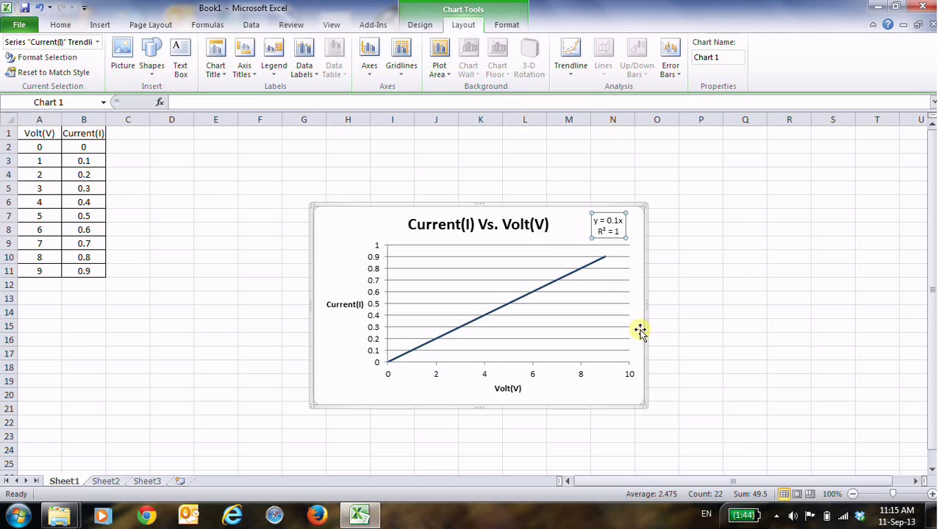
pyautogui.click(684, 215)
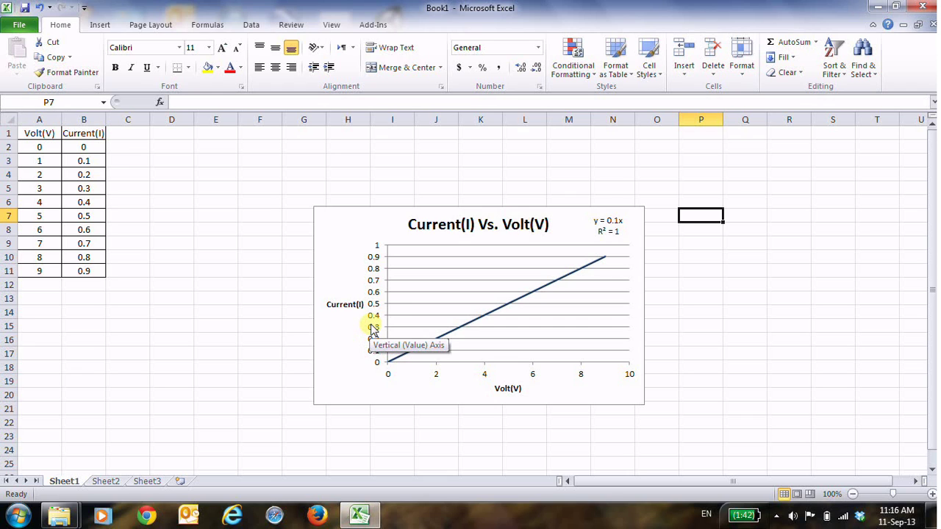
pyautogui.moveTo(479, 314)
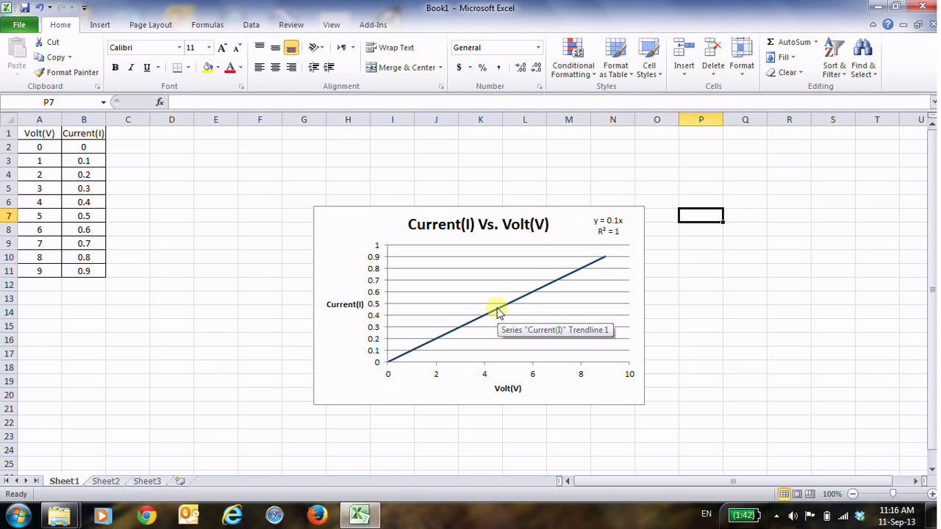
# From the trendline's Select Data, open the Current(I) series for editing
pyautogui.click(496, 312)
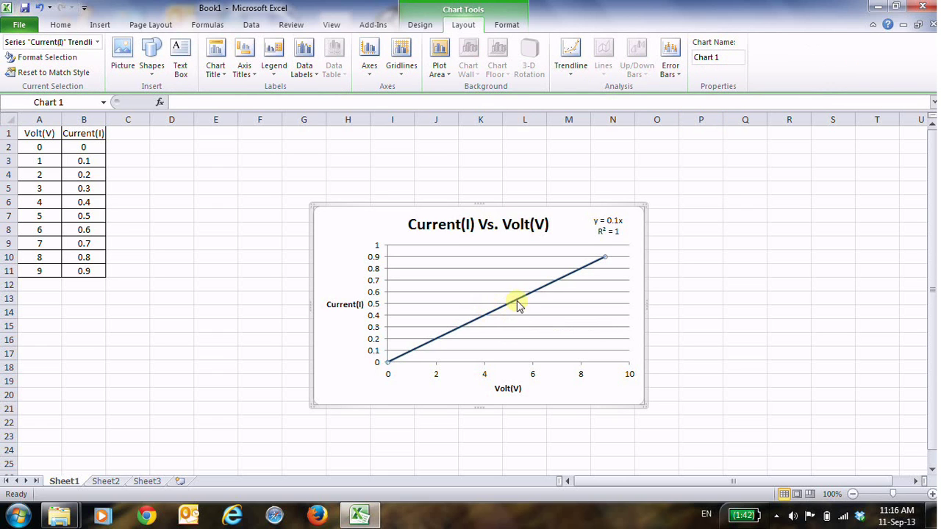
pyautogui.click(518, 304)
pyautogui.click(518, 301)
pyautogui.rightClick(513, 306)
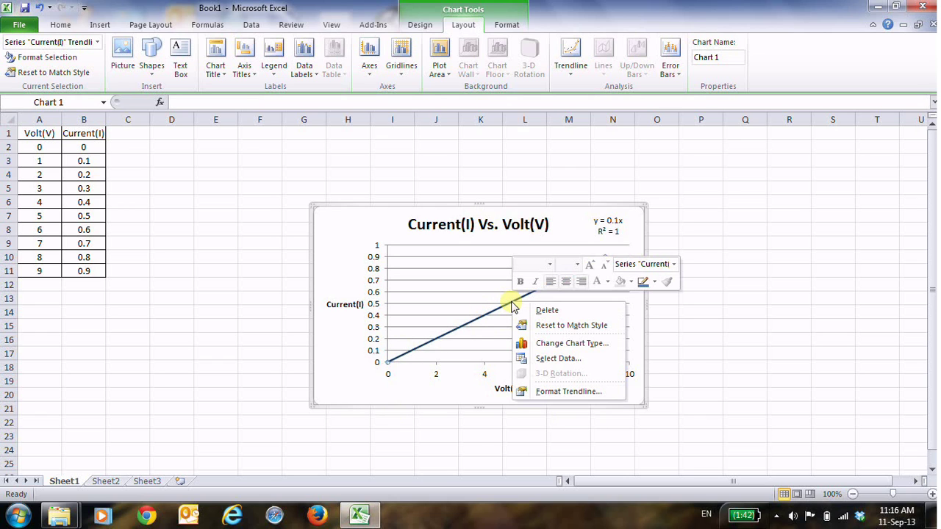
pyautogui.click(547, 359)
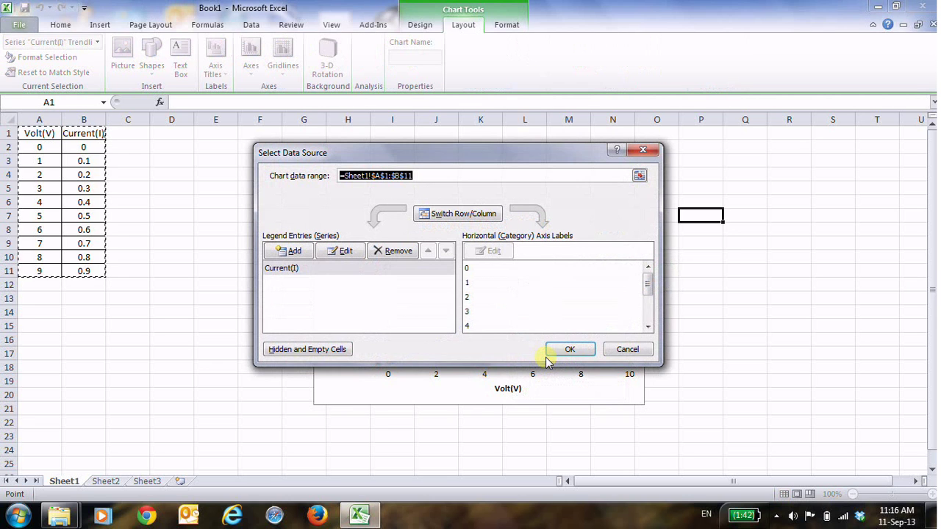
pyautogui.click(341, 250)
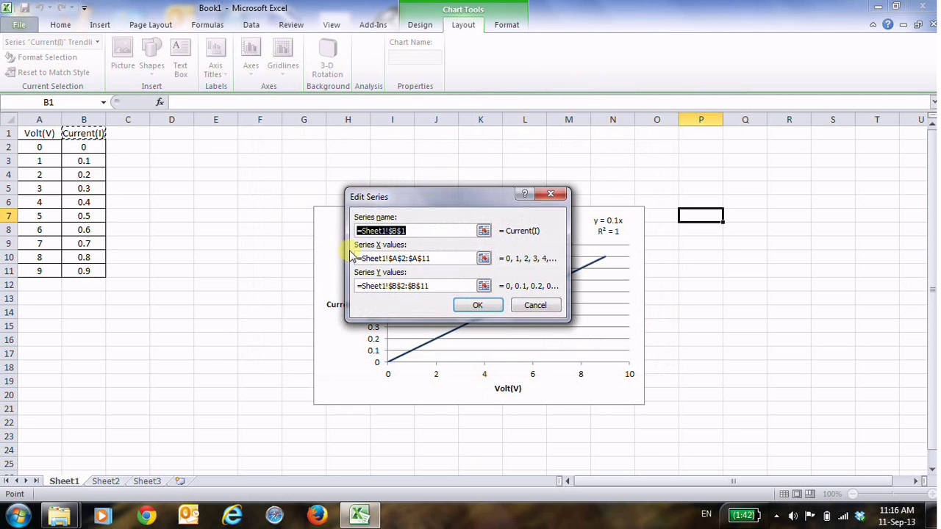
pyautogui.moveTo(461, 203); pyautogui.dragTo(779, 259)
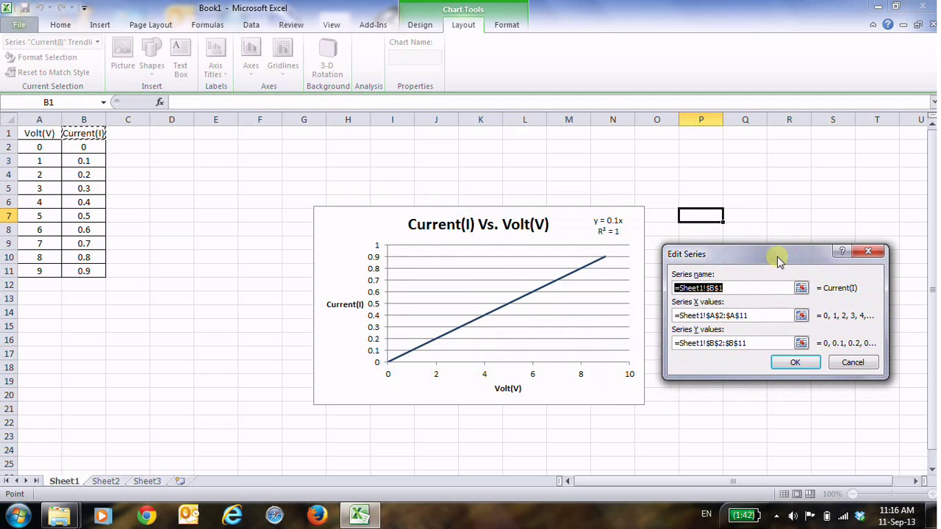
# Set the series X values to B2:B11 and Y values to A2:A11, giving trendline y = 10x
pyautogui.click(800, 315)
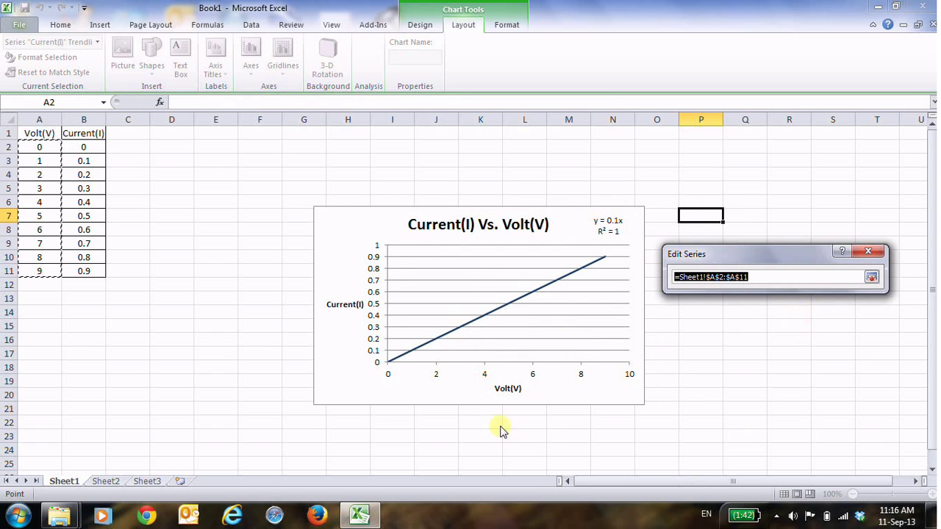
pyautogui.moveTo(88, 147); pyautogui.dragTo(93, 272)
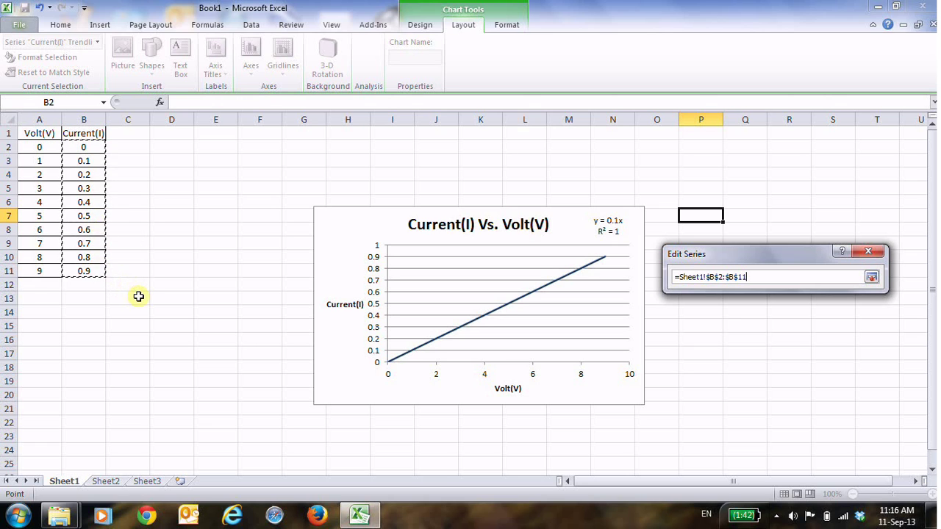
pyautogui.press('Return')
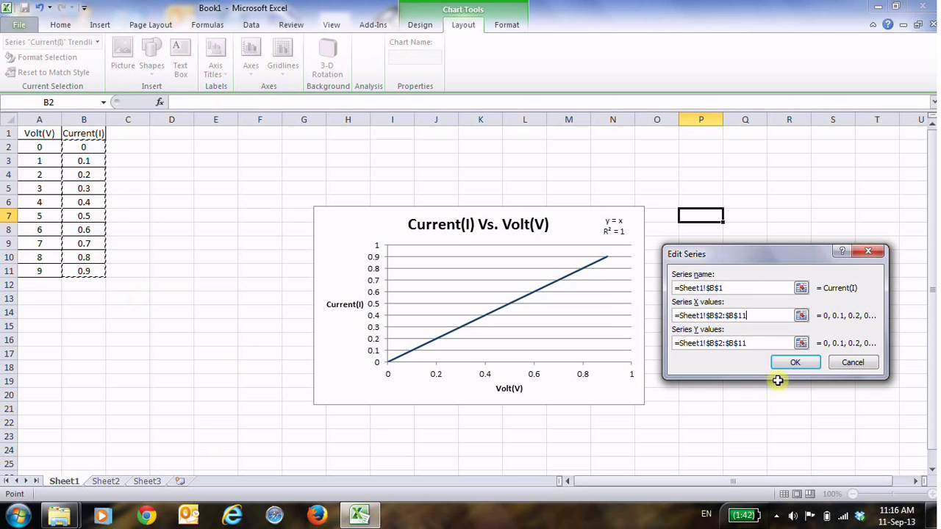
pyautogui.click(801, 343)
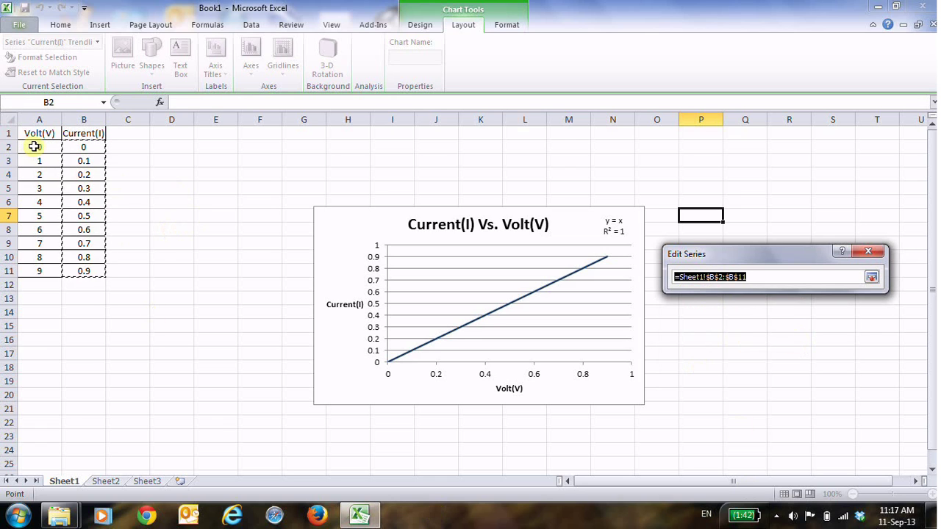
pyautogui.moveTo(34, 147); pyautogui.dragTo(41, 270)
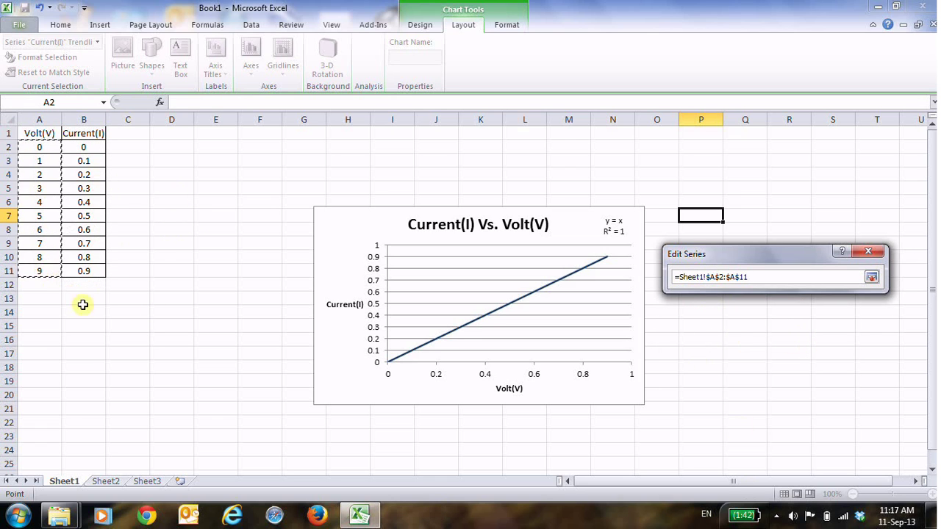
pyautogui.press('Return')
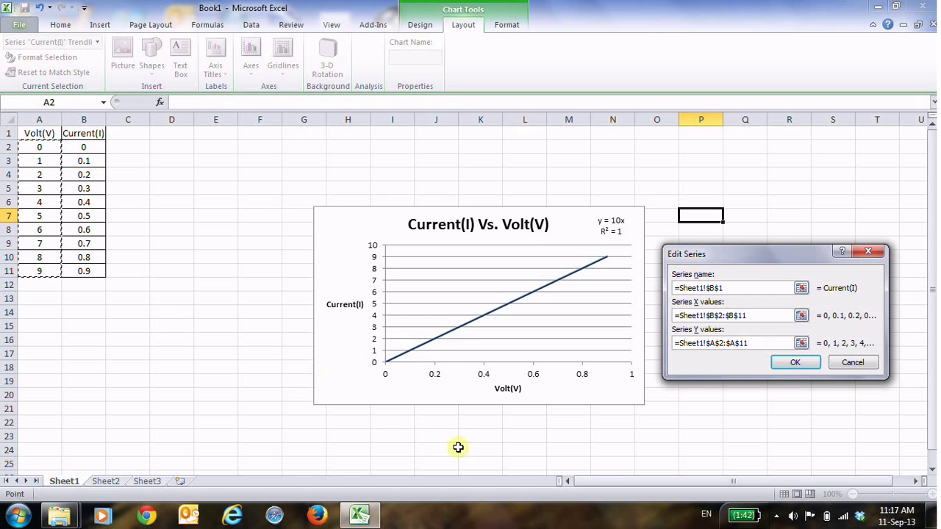
pyautogui.click(788, 362)
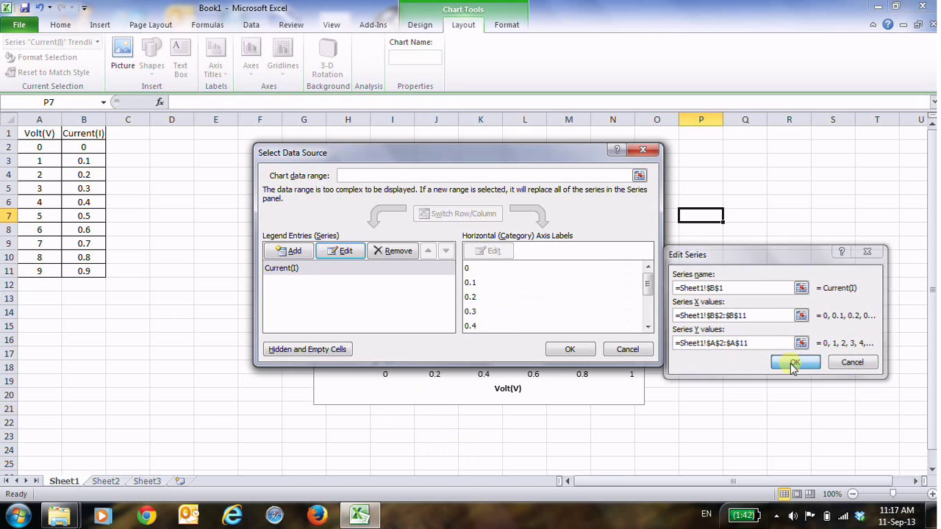
pyautogui.click(571, 349)
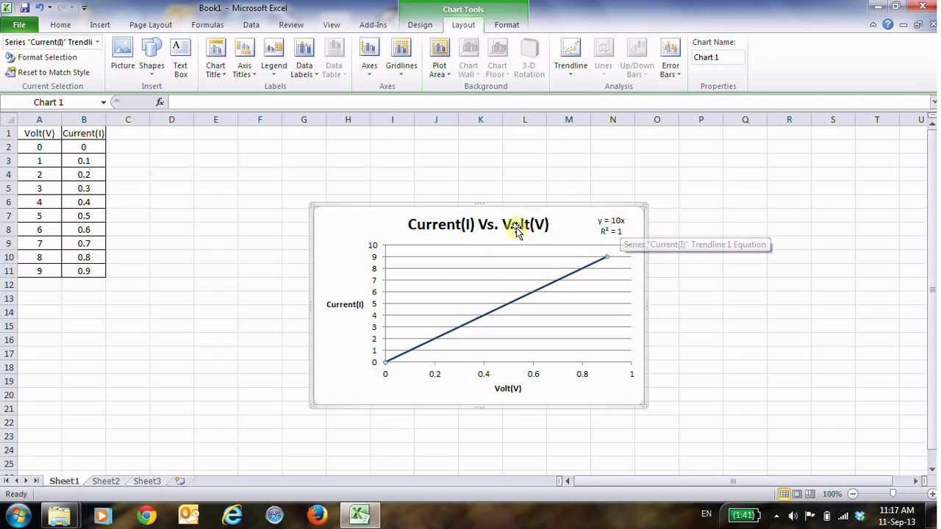
# Reopen the chart's Select Data and edit the Current(I) series
pyautogui.rightClick(516, 303)
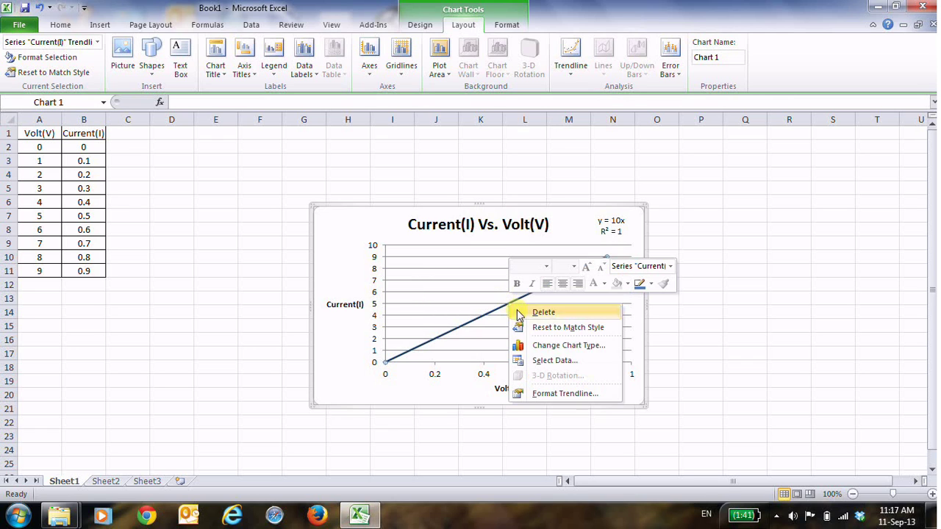
pyautogui.click(541, 363)
pyautogui.moveTo(462, 152); pyautogui.dragTo(874, 173)
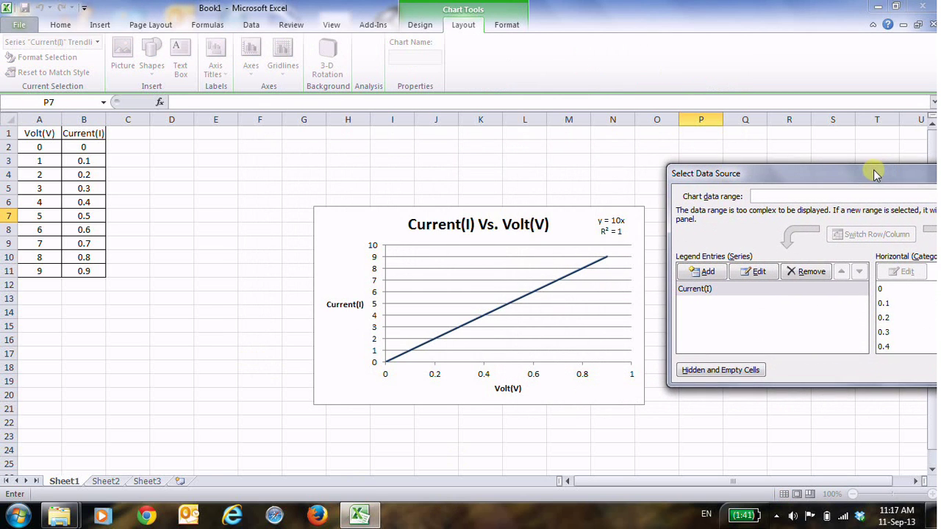
pyautogui.click(753, 272)
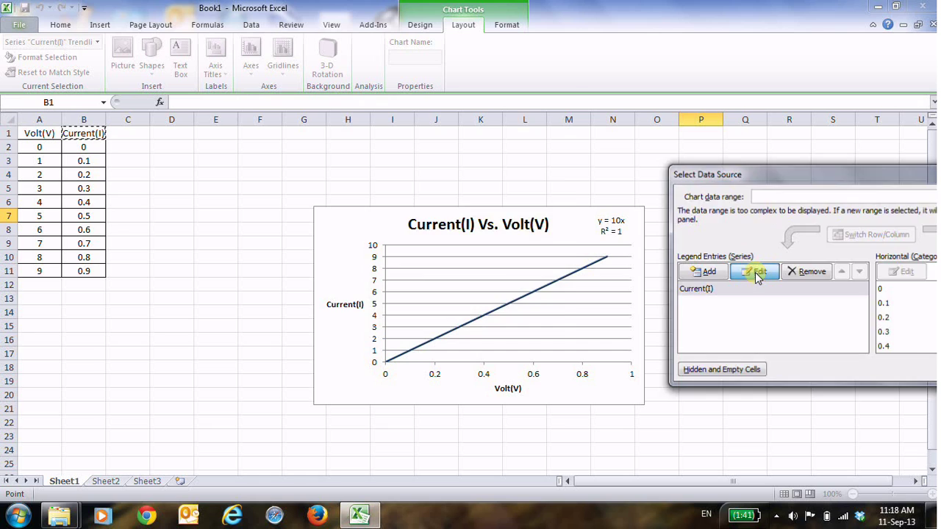
# Restore X values to A2:A11 and Y values to B2:B11, so the trendline reads y = 0.1x
pyautogui.click(483, 258)
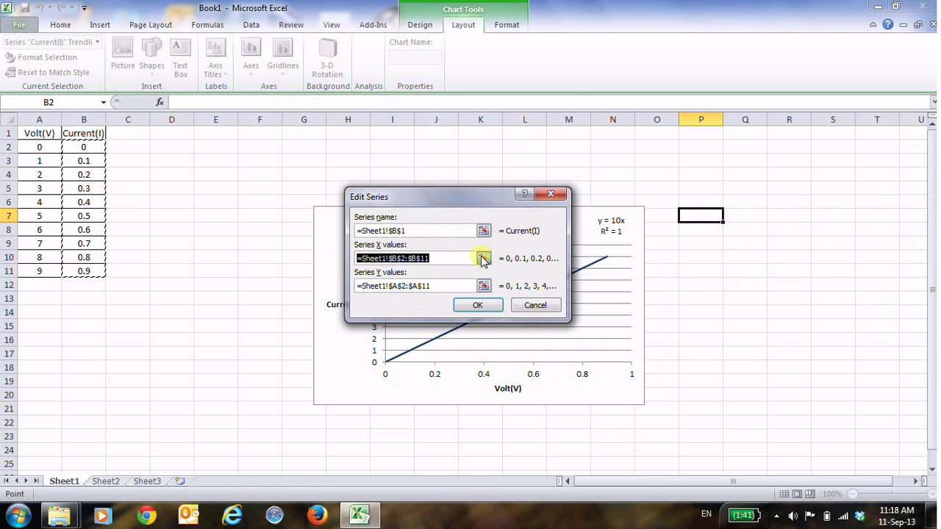
pyautogui.moveTo(39, 147); pyautogui.dragTo(59, 275)
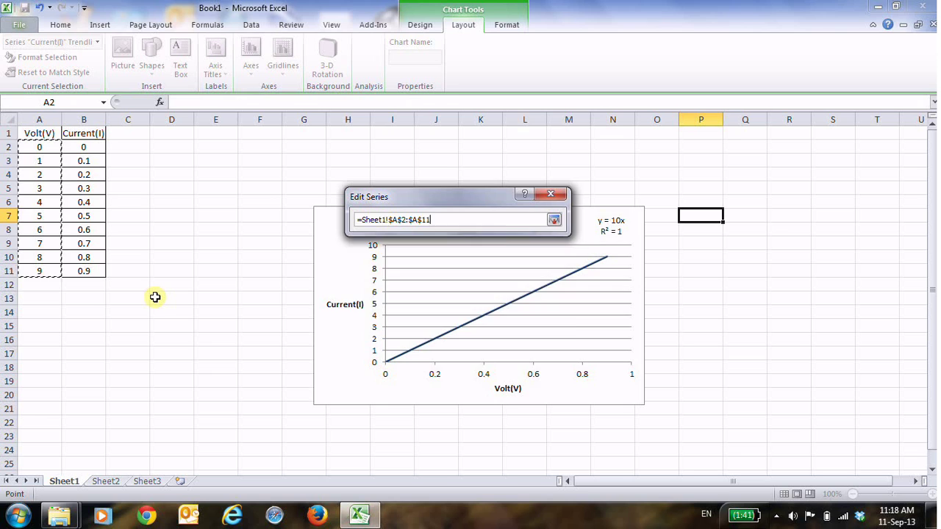
pyautogui.press('Return')
pyautogui.click(483, 286)
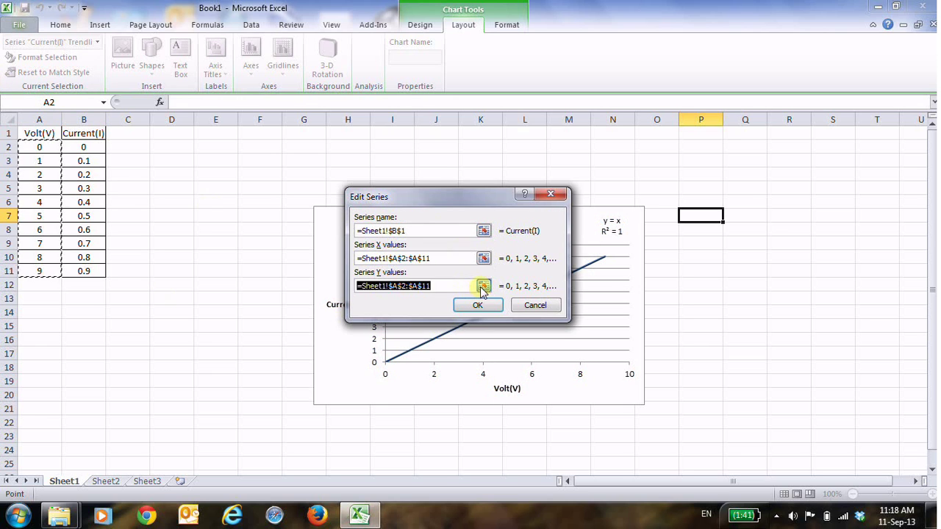
pyautogui.moveTo(84, 146); pyautogui.dragTo(166, 274)
pyautogui.press('Return')
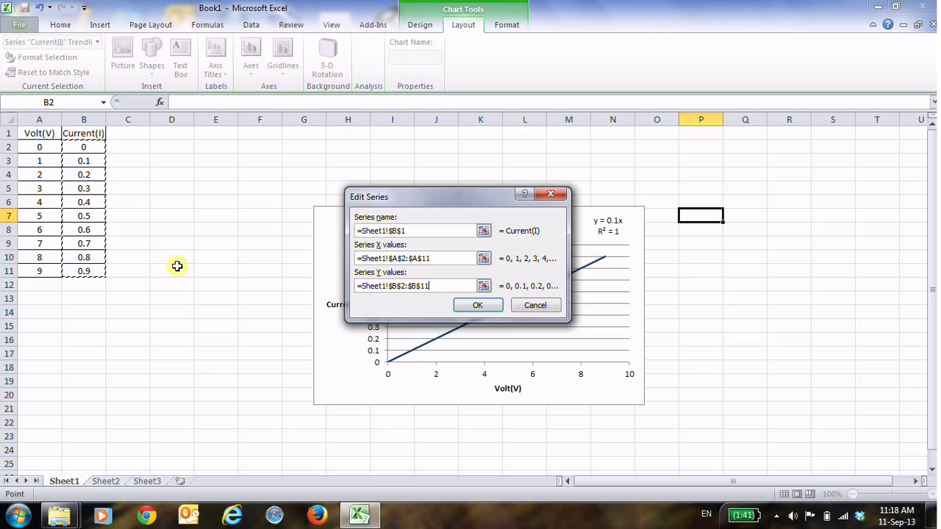
pyautogui.click(478, 306)
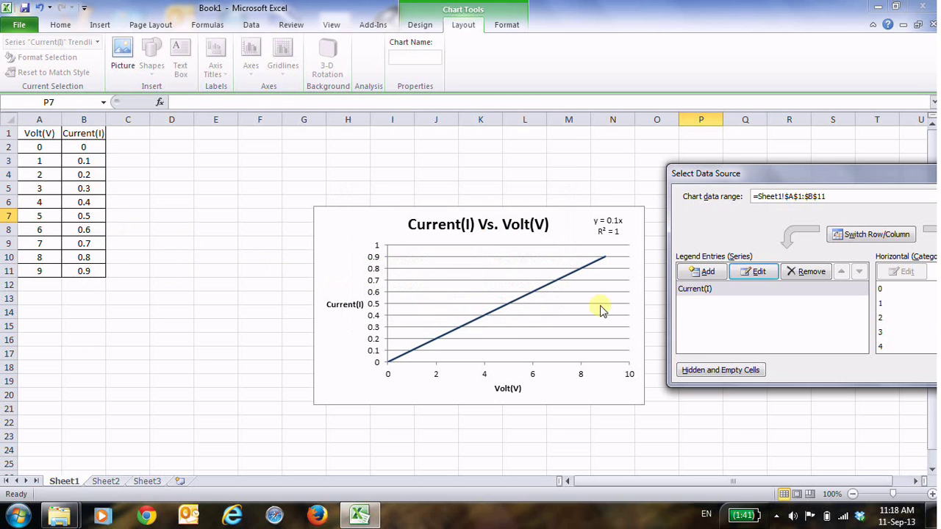
pyautogui.moveTo(765, 175); pyautogui.dragTo(550, 192)
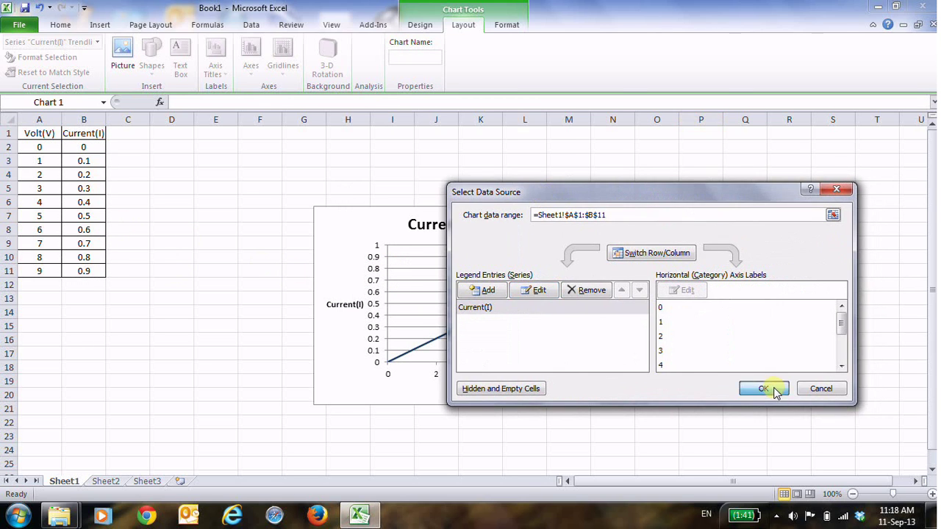
pyautogui.click(764, 388)
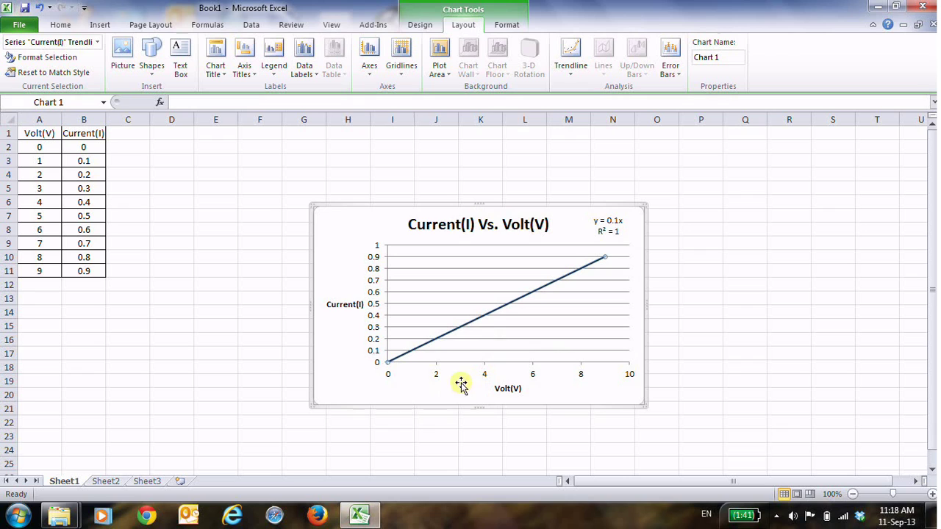